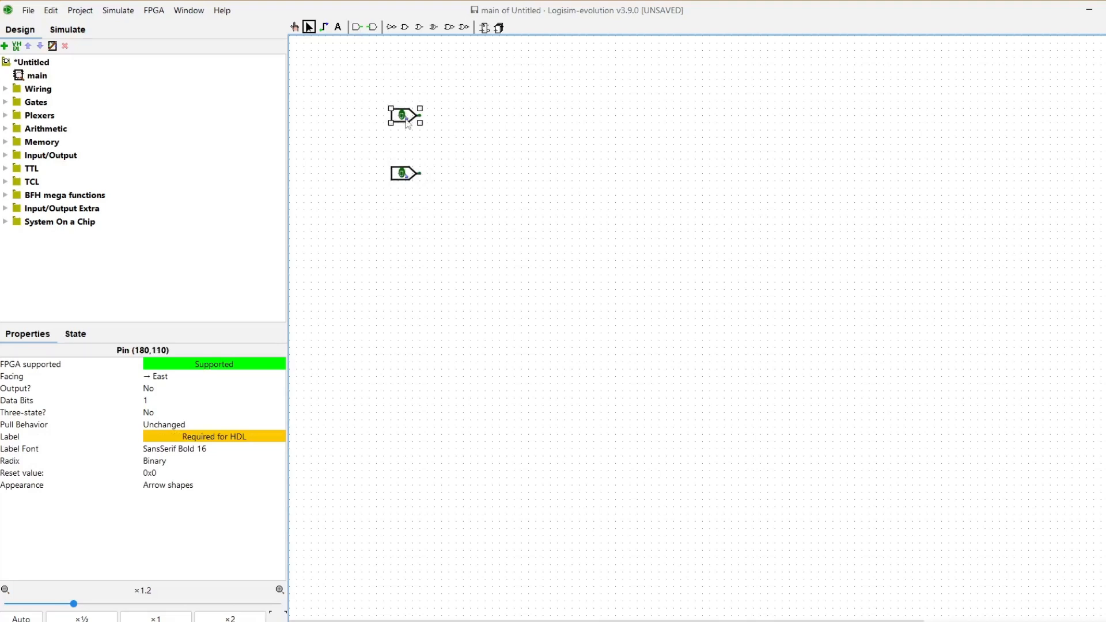
Step: Label the upper input pin A and the lower pin B, correcting a lowercase b to B
click(223, 438)
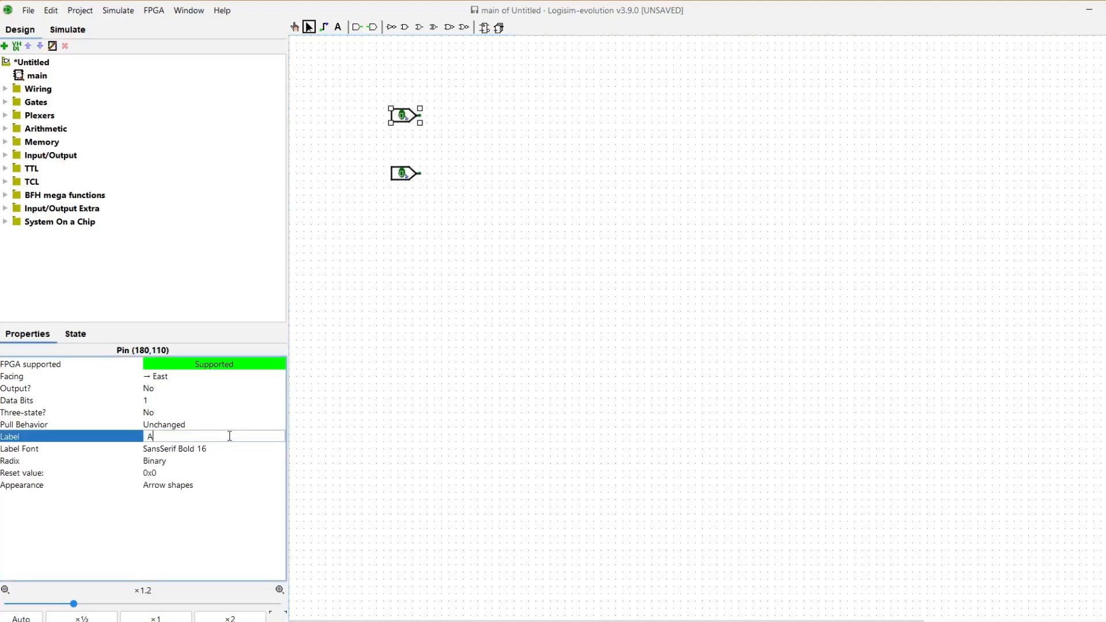
text(A)
key(Return)
click(406, 176)
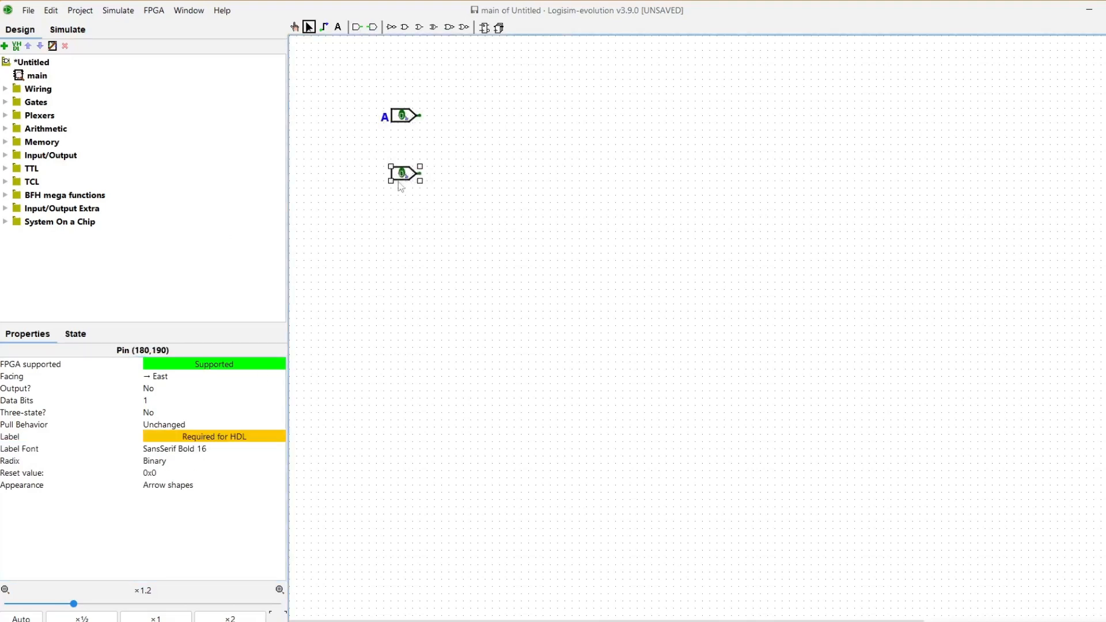
click(231, 437)
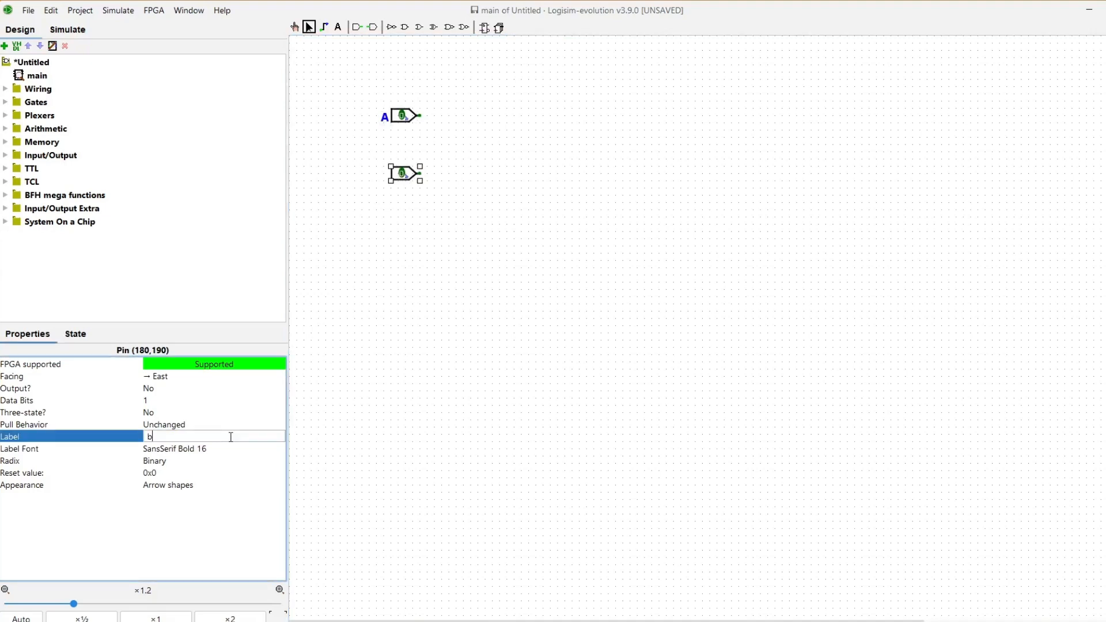
key(Return)
click(196, 436)
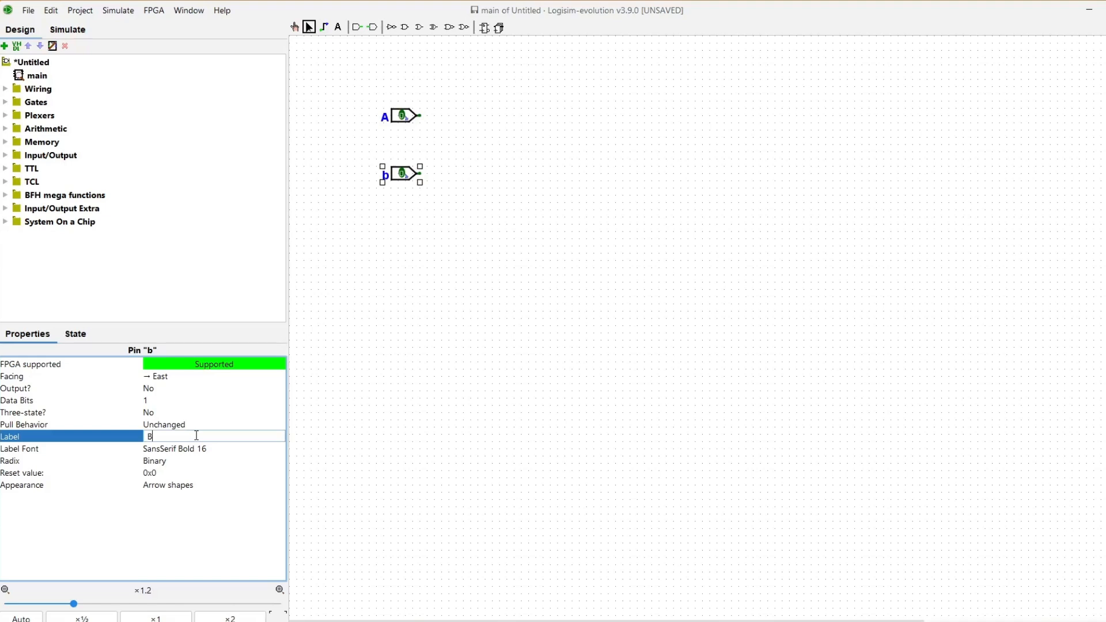
text(B)
key(Return)
click(476, 222)
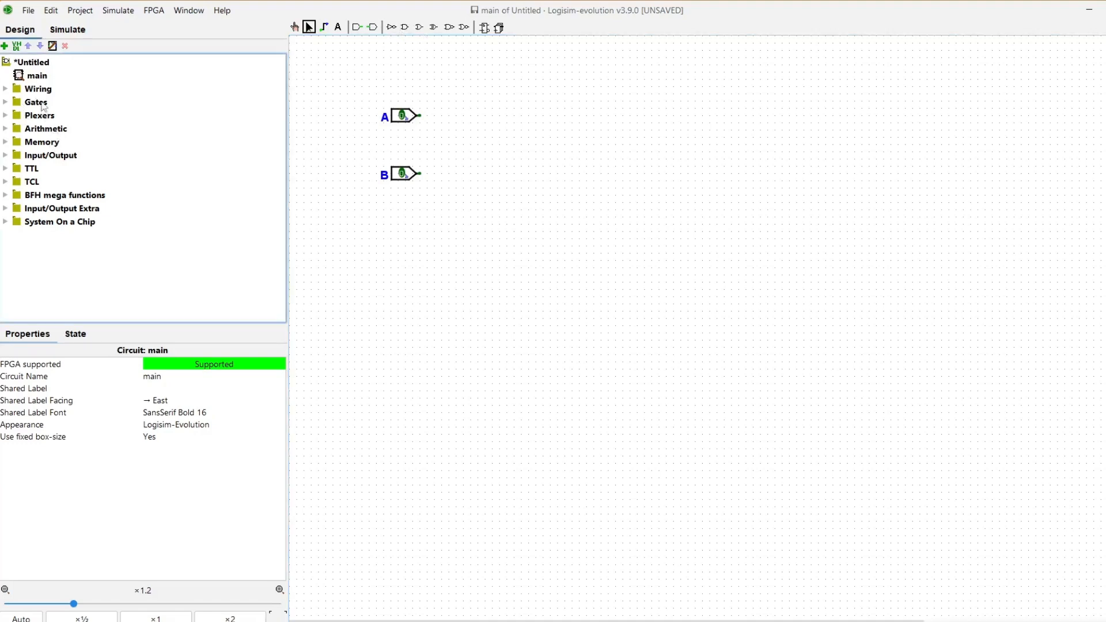
Step: Place an XOR gate right of pins A and B and wire both pins into its inputs
click(5, 102)
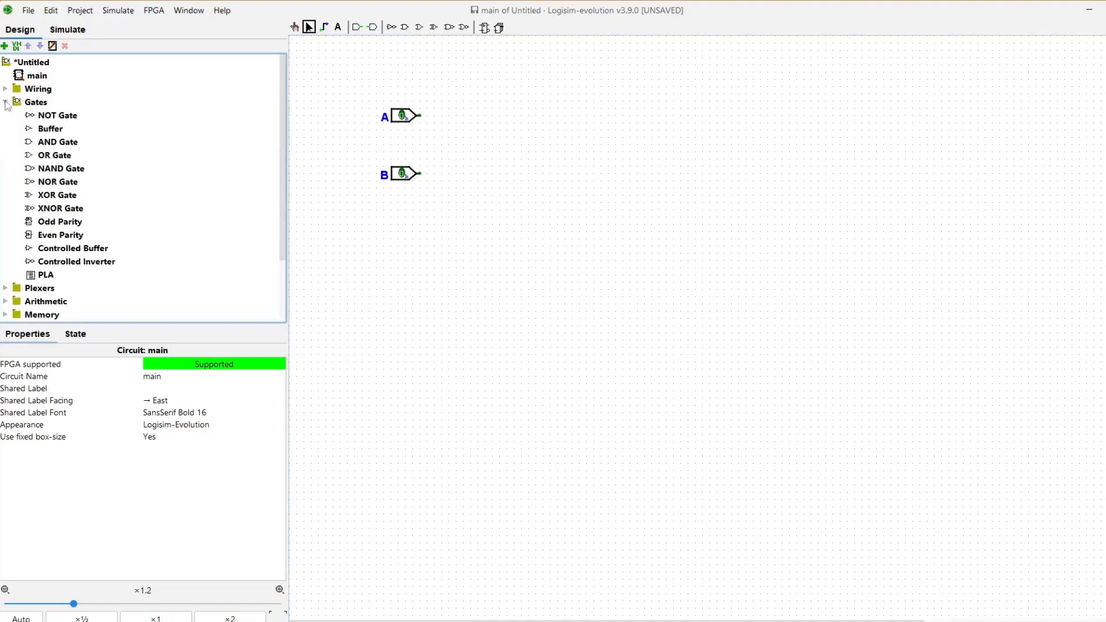
click(57, 194)
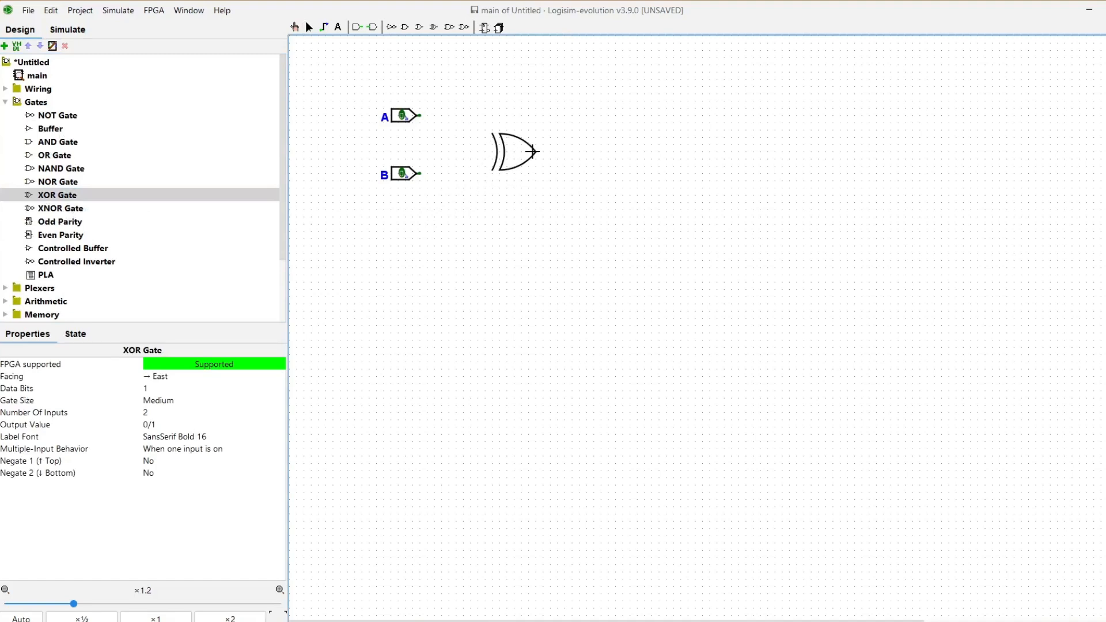
click(535, 143)
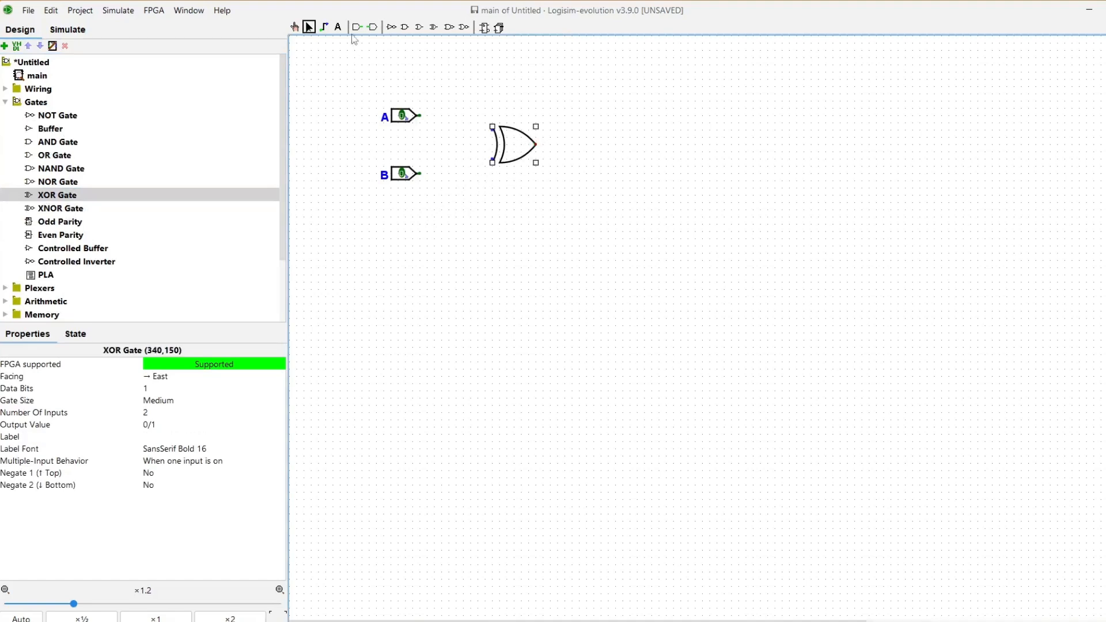
click(323, 27)
drag(419, 115, 492, 126)
drag(419, 173, 492, 162)
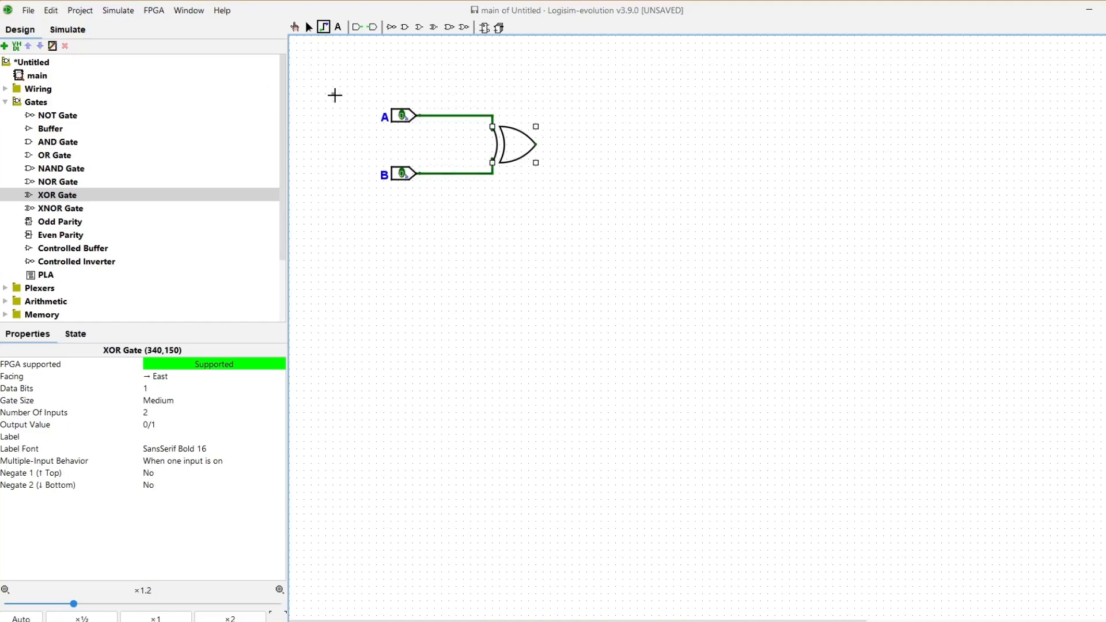
Step: Place a second XOR gate further right, fed by the first XOR's output on its top input
click(72, 198)
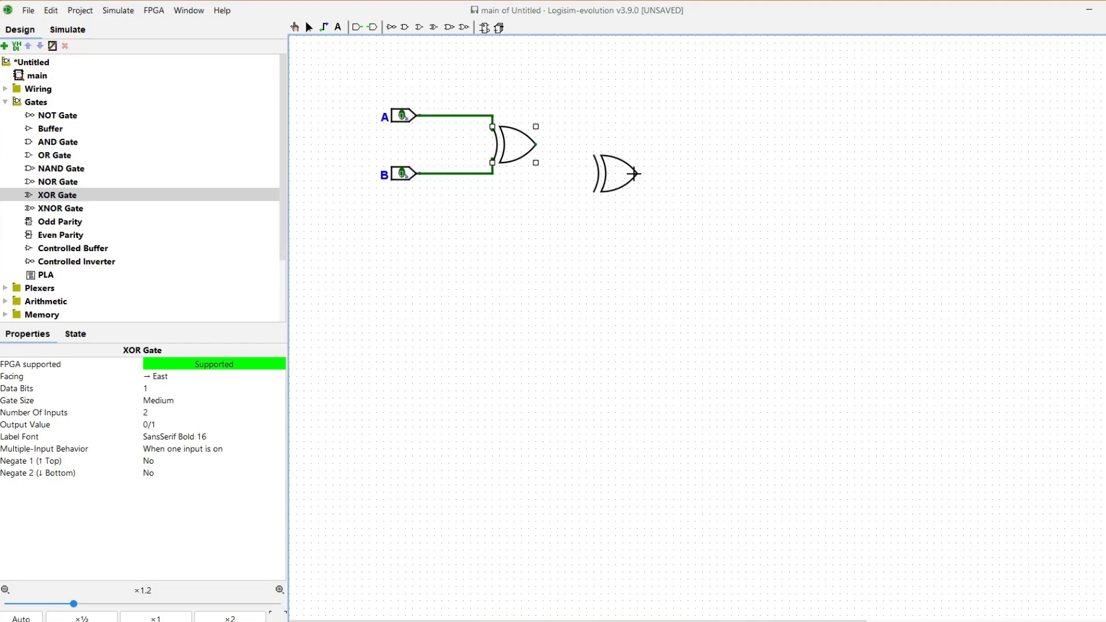
click(647, 173)
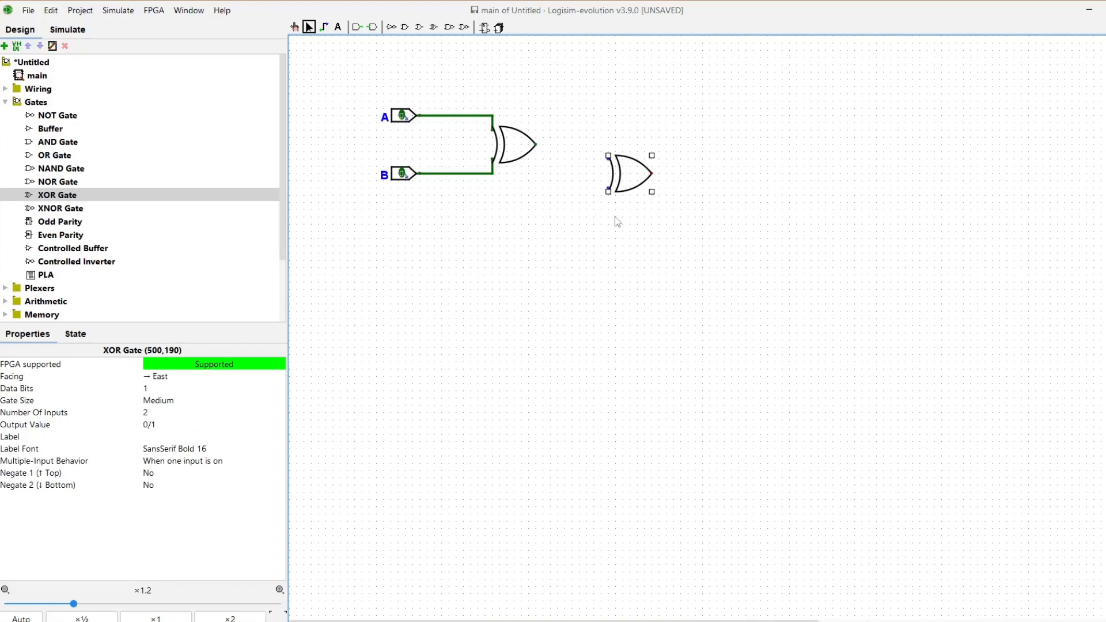
click(323, 27)
drag(541, 145, 608, 155)
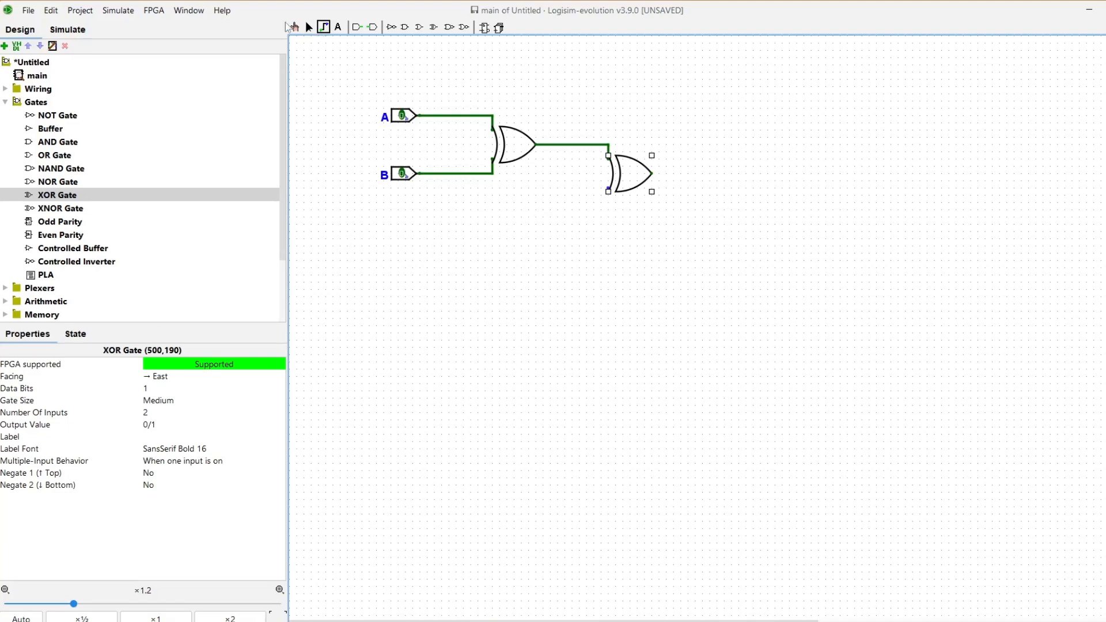
Step: Place an input pin labelled Cin below B and wire it to the second XOR's lower input
click(357, 27)
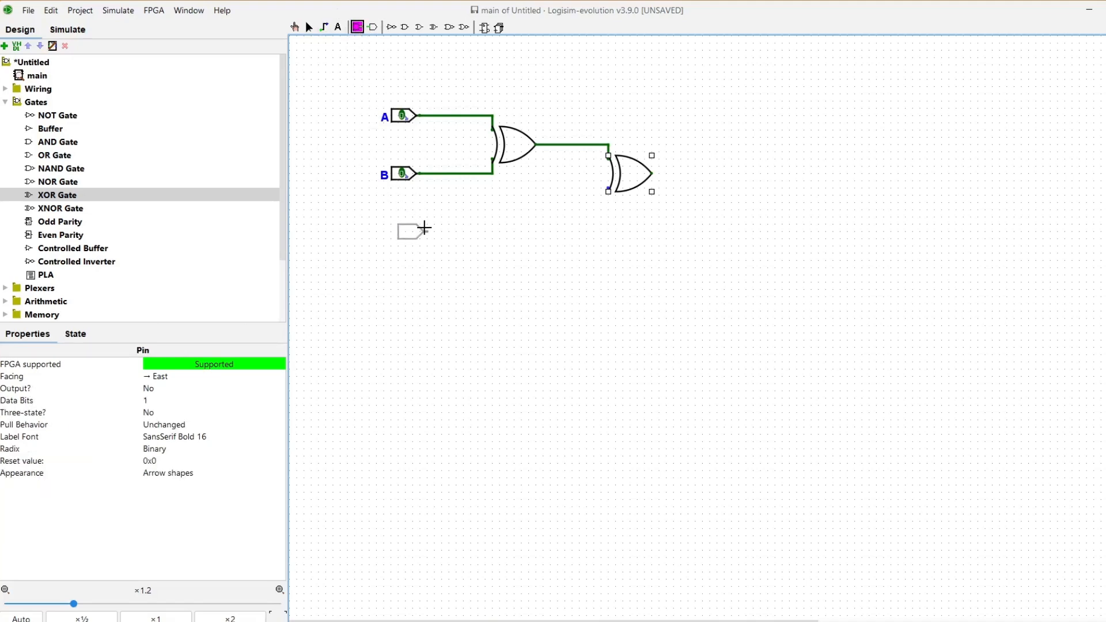
click(421, 228)
click(219, 436)
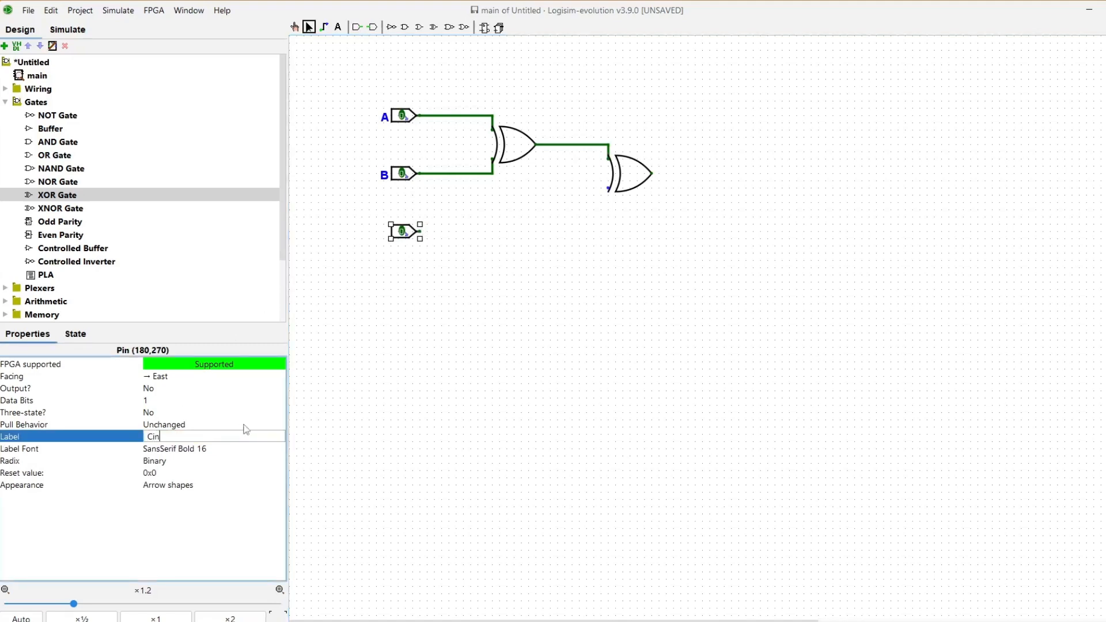
text(Cin)
key(Return)
click(472, 262)
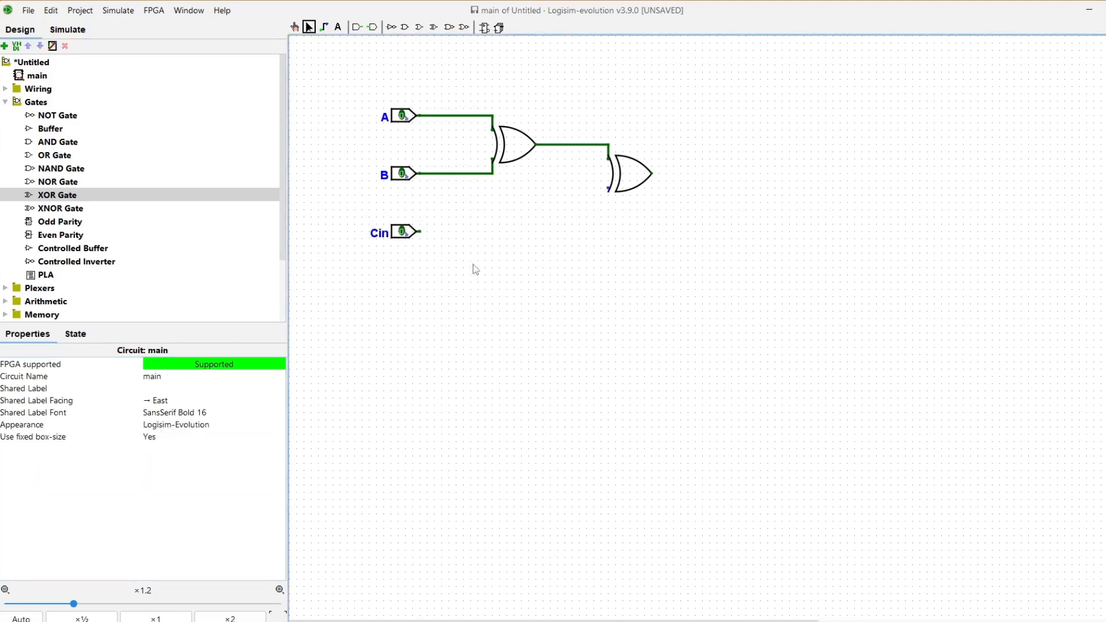
click(323, 28)
drag(420, 231, 606, 188)
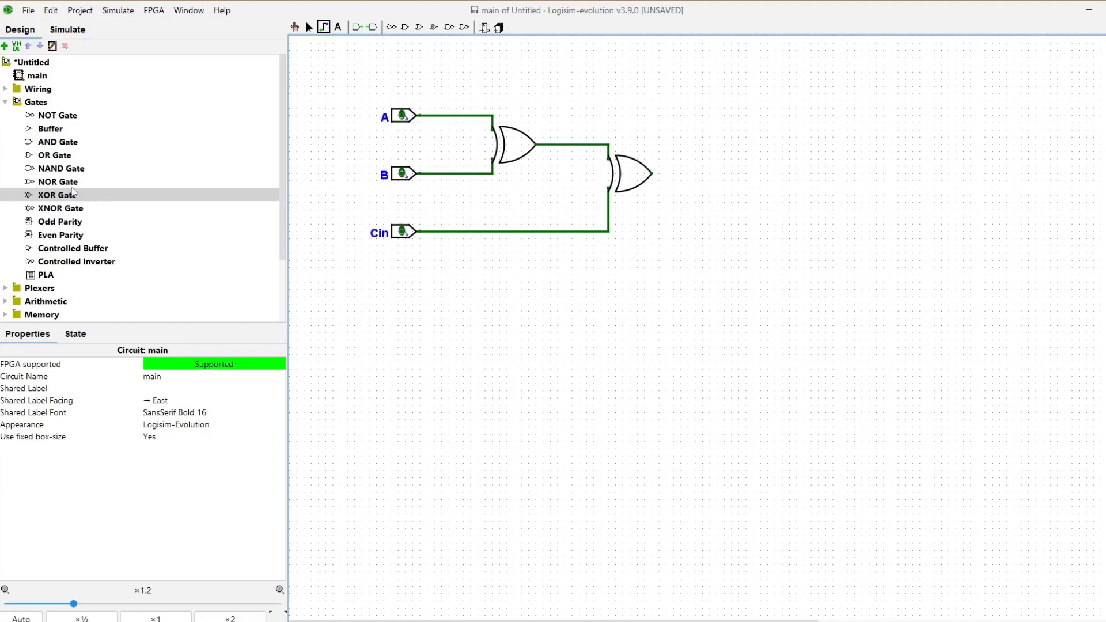
click(53, 144)
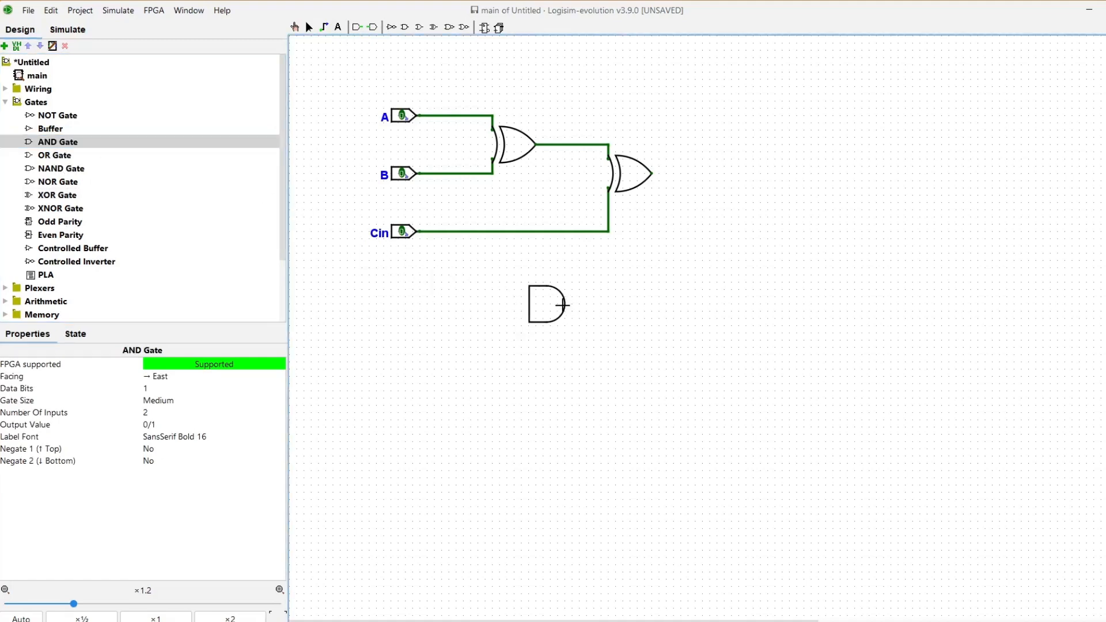
Step: Place an AND gate below the XOR gates and feed it from pins A and B
click(562, 304)
click(624, 344)
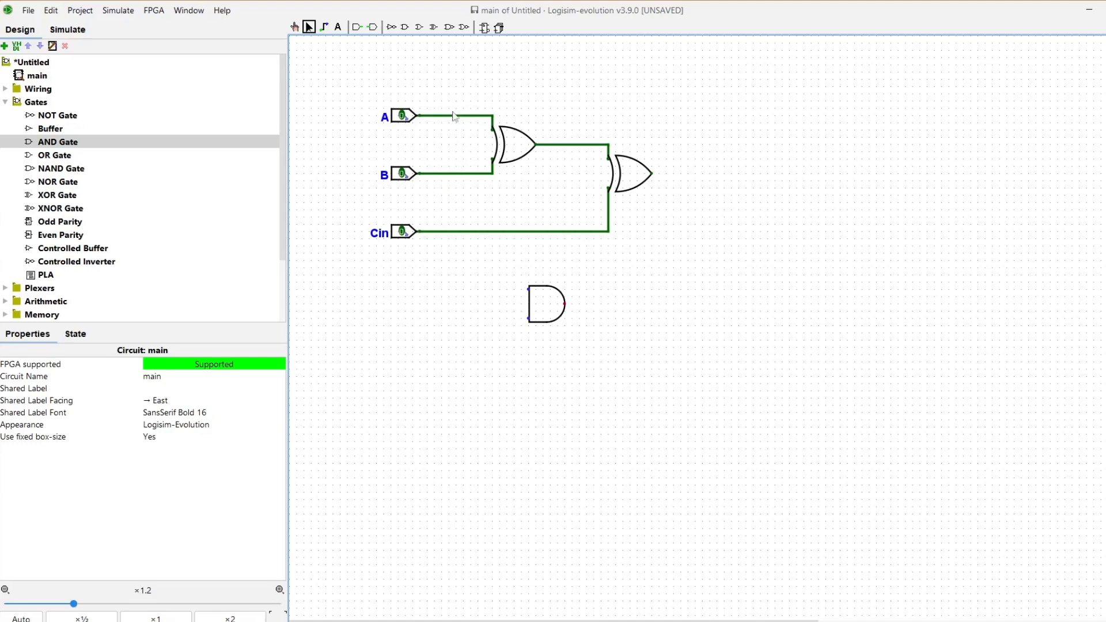
click(326, 27)
mouse_move(466, 116)
mouse_down()
mouse_move(528, 289)
mouse_move(527, 317)
mouse_move(455, 311)
mouse_move(441, 172)
mouse_up()
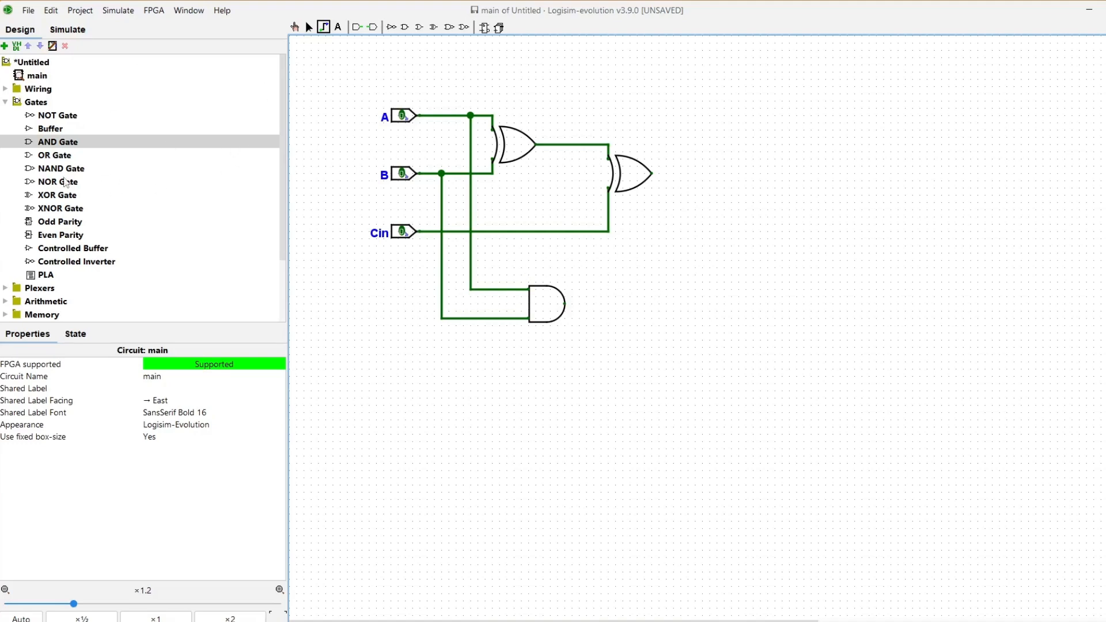
Step: Add a second AND gate lower right, wired from the first XOR's output and from Cin
click(57, 142)
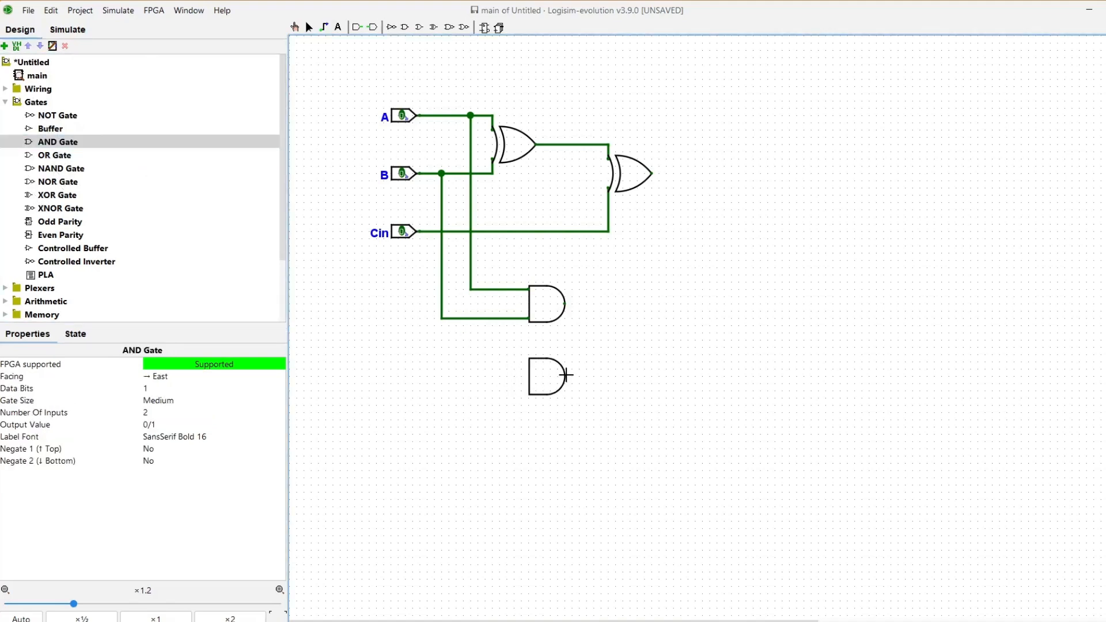
click(565, 375)
click(636, 361)
click(324, 28)
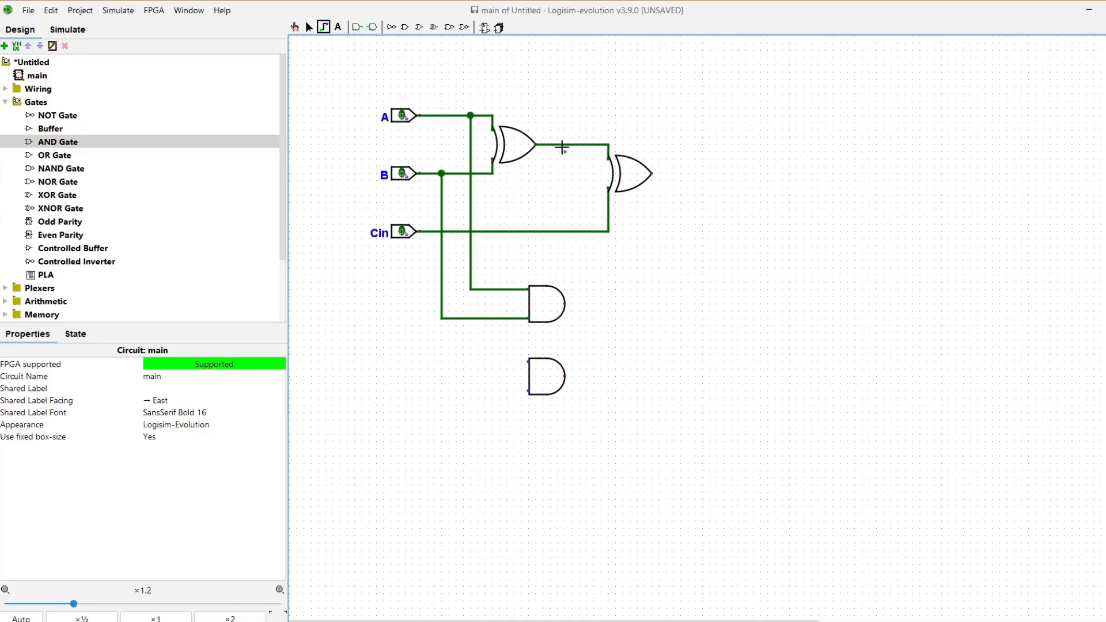
click(308, 27)
drag(544, 367, 593, 371)
click(324, 27)
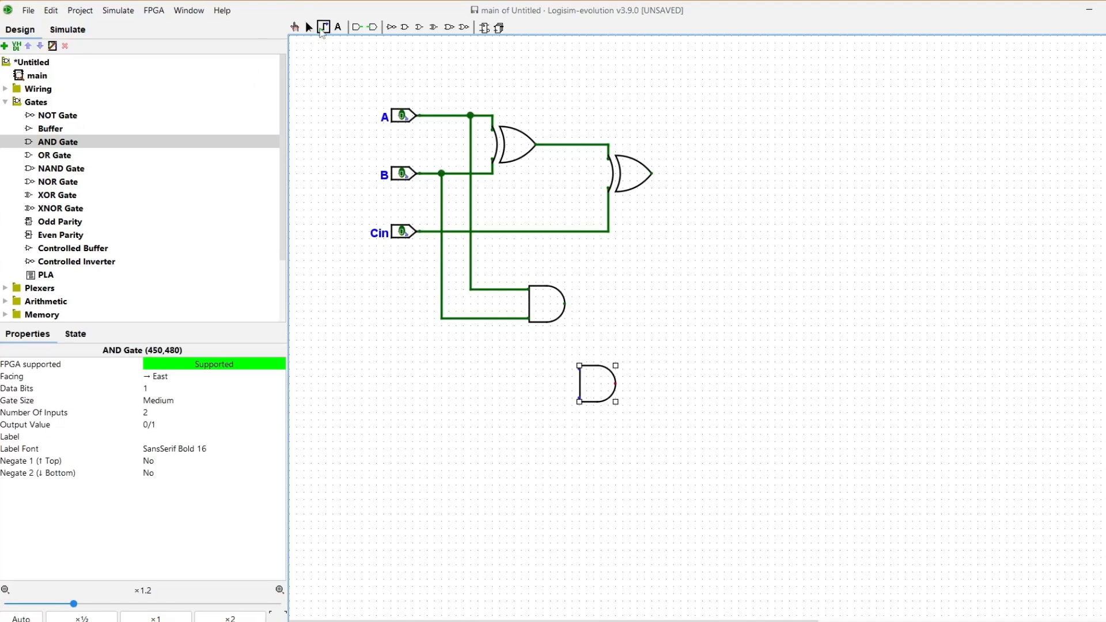
drag(578, 367, 578, 144)
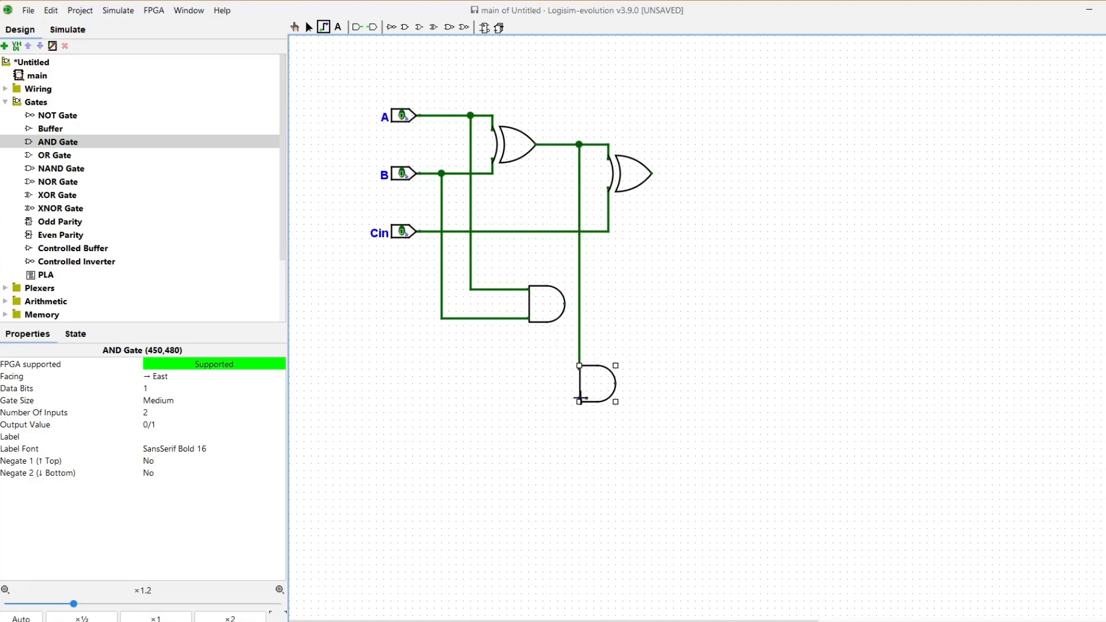
drag(578, 398, 506, 231)
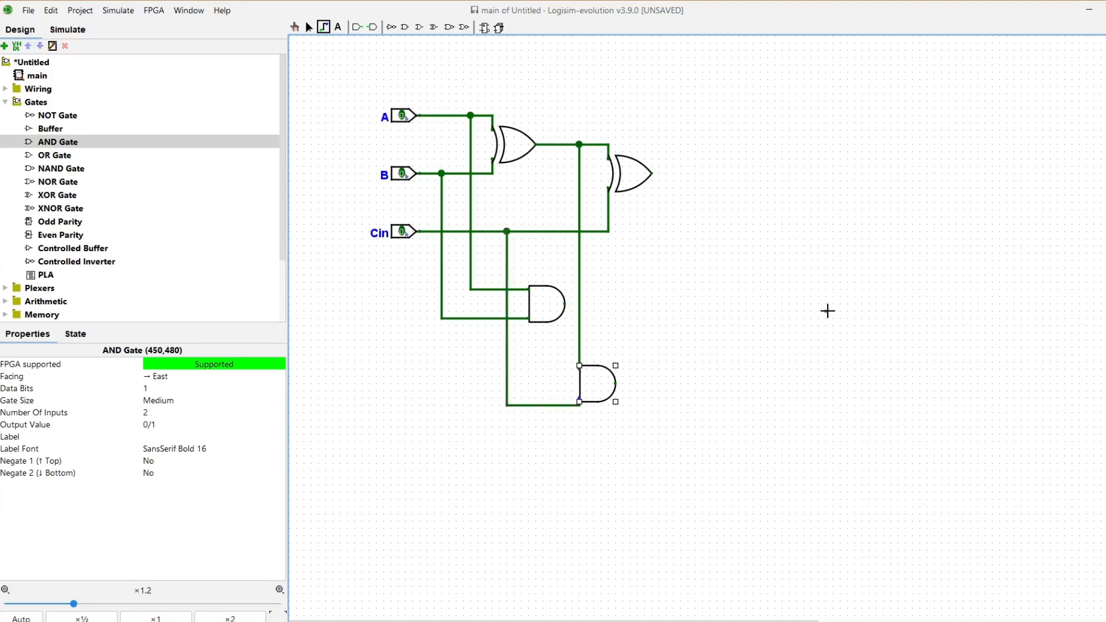
drag(818, 311, 294, 29)
Step: Place an OR gate right of the AND gates and wire both AND outputs into it
click(294, 26)
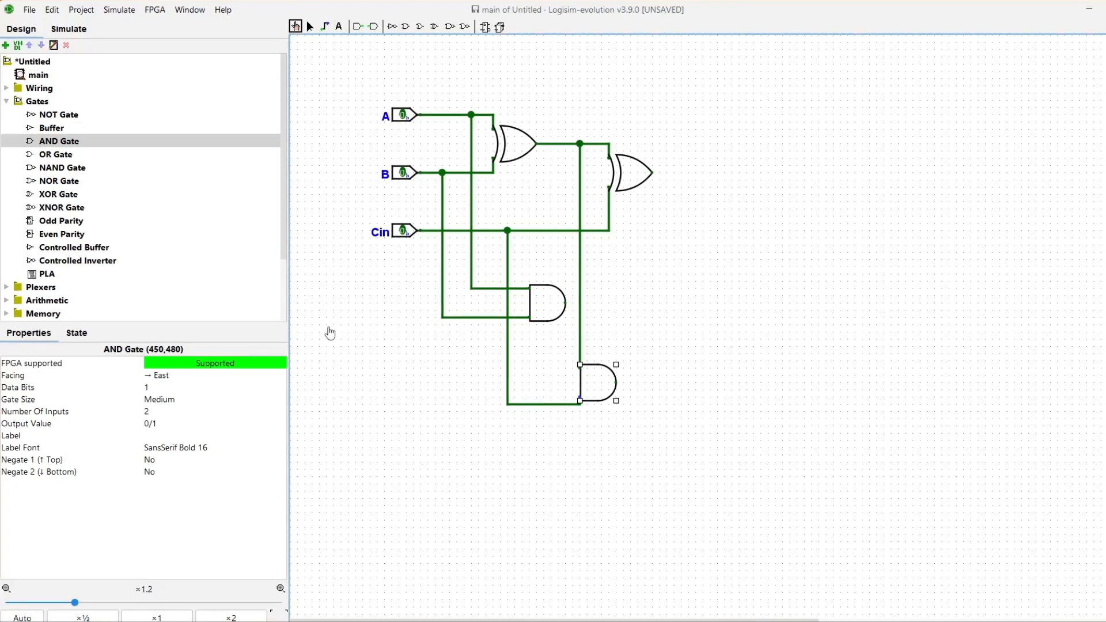
click(78, 156)
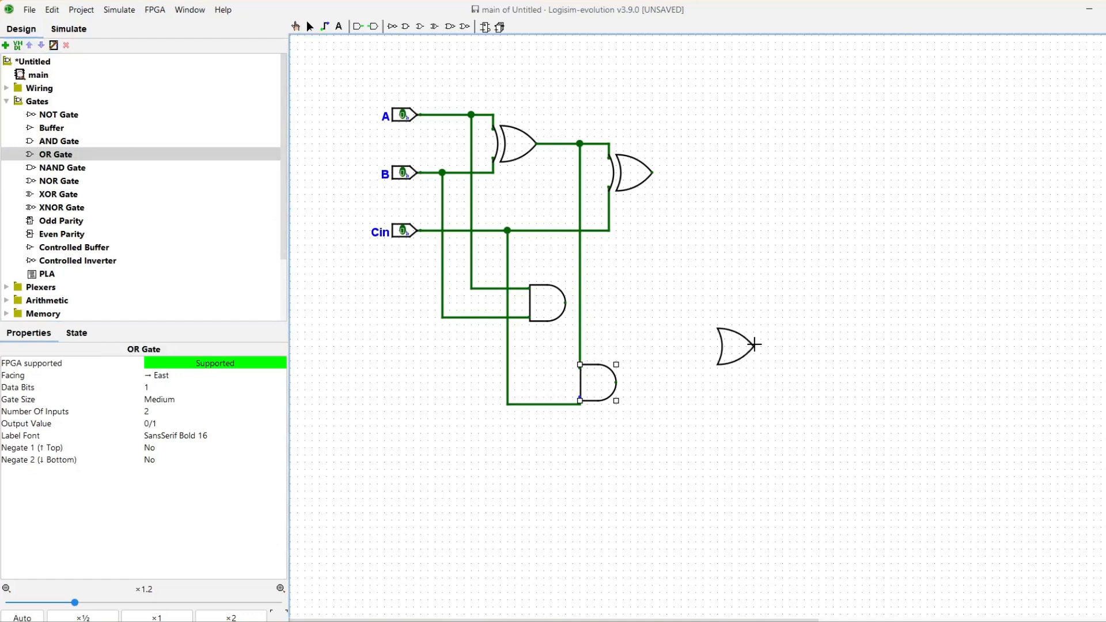
click(747, 339)
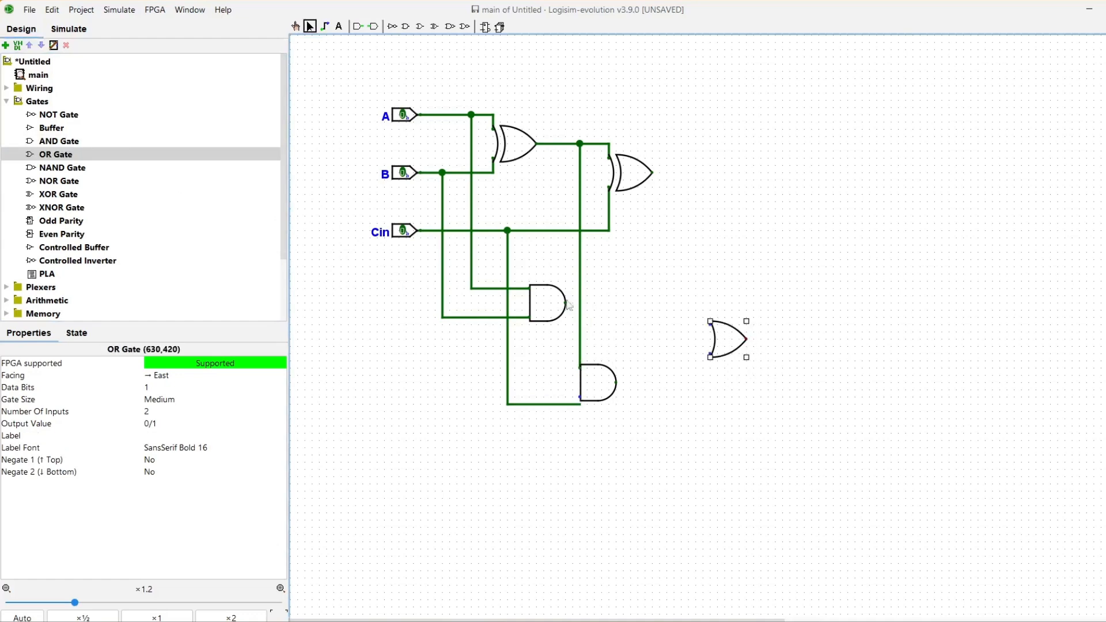
click(324, 26)
drag(566, 303, 710, 321)
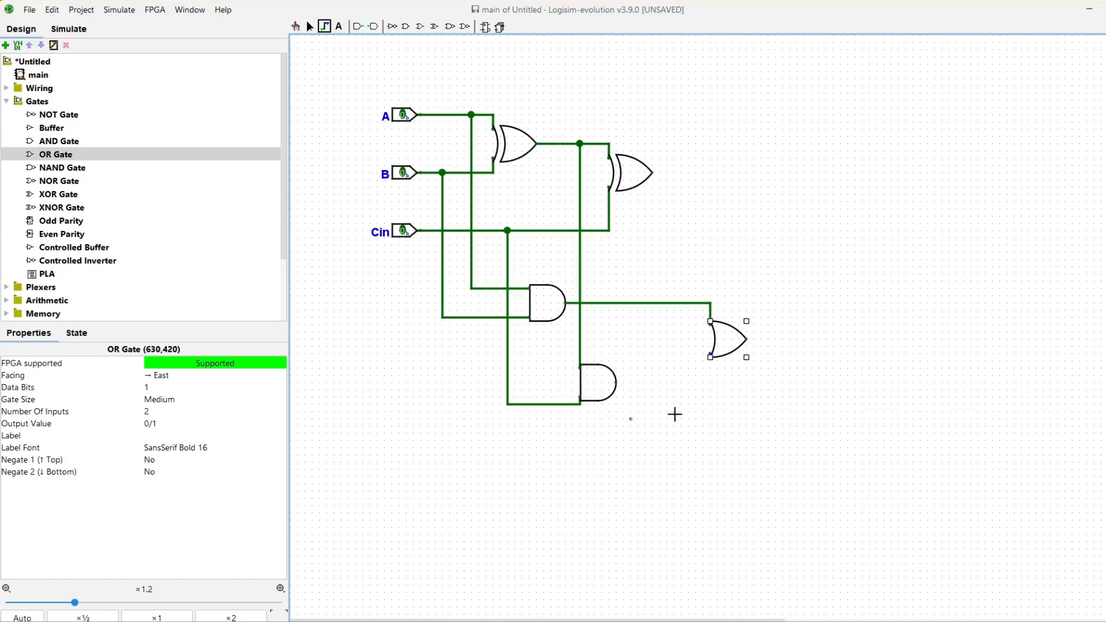
drag(616, 382, 708, 356)
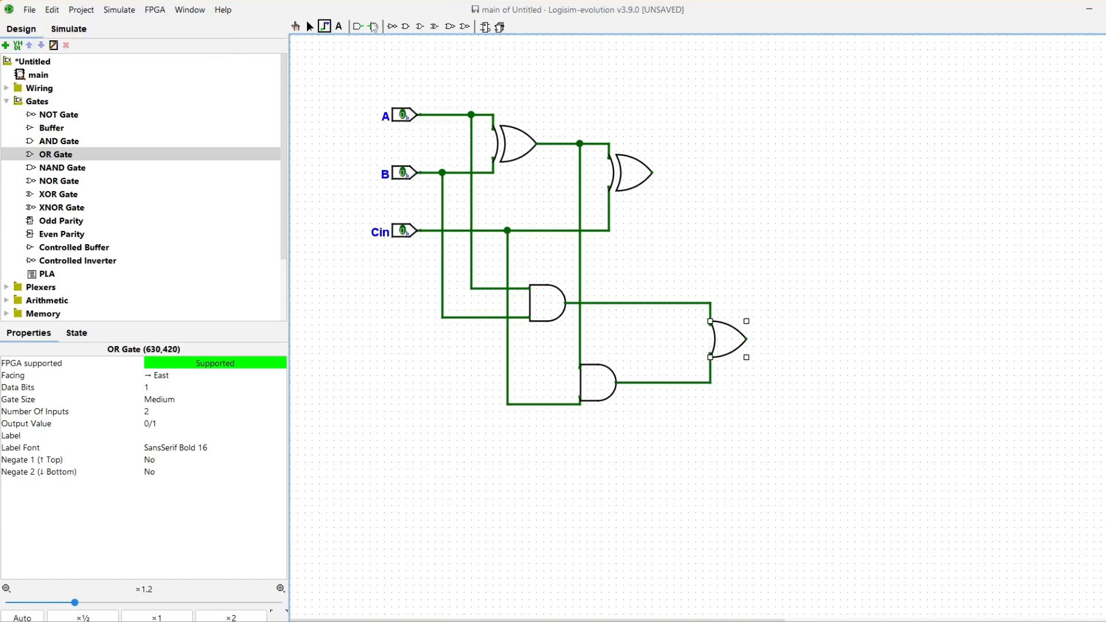
Step: Place two output pins, one right of the second XOR and one right of the OR gate
click(372, 26)
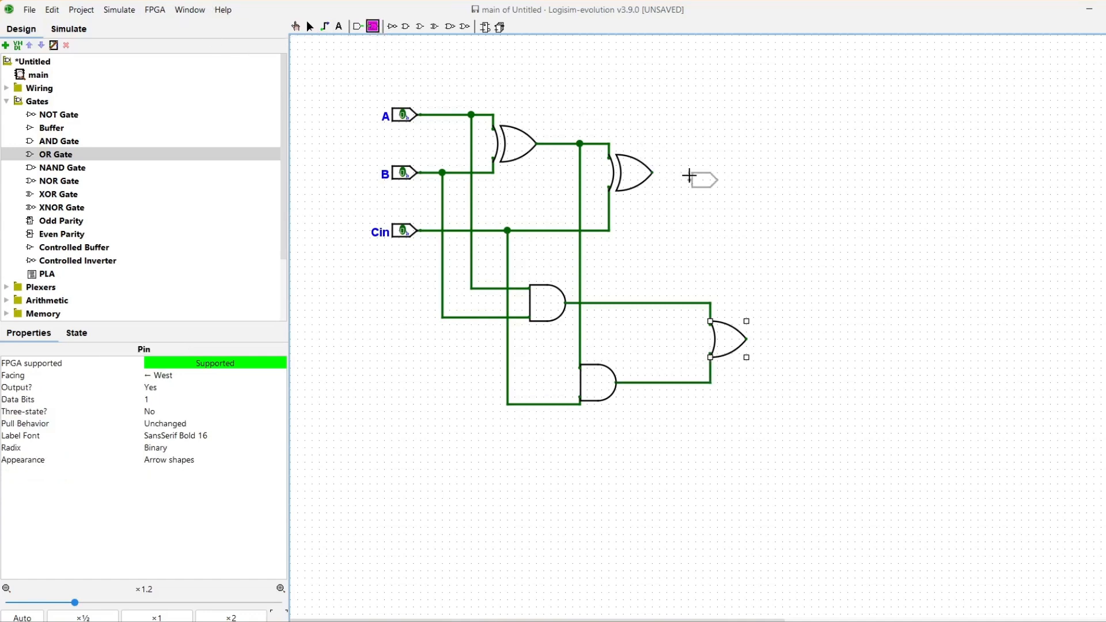
click(693, 171)
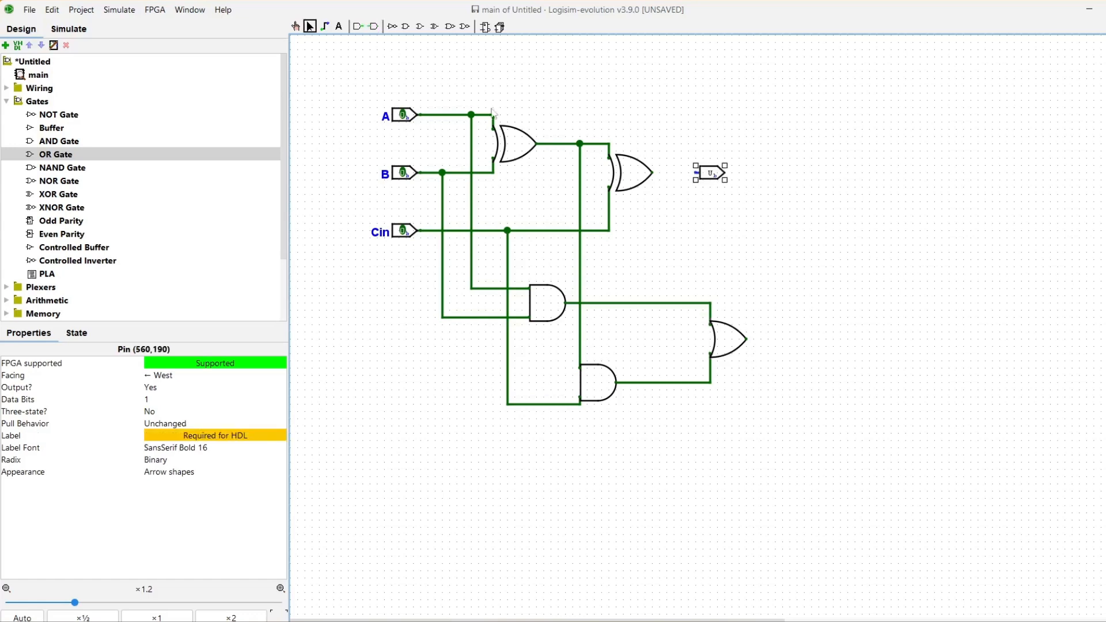
click(372, 26)
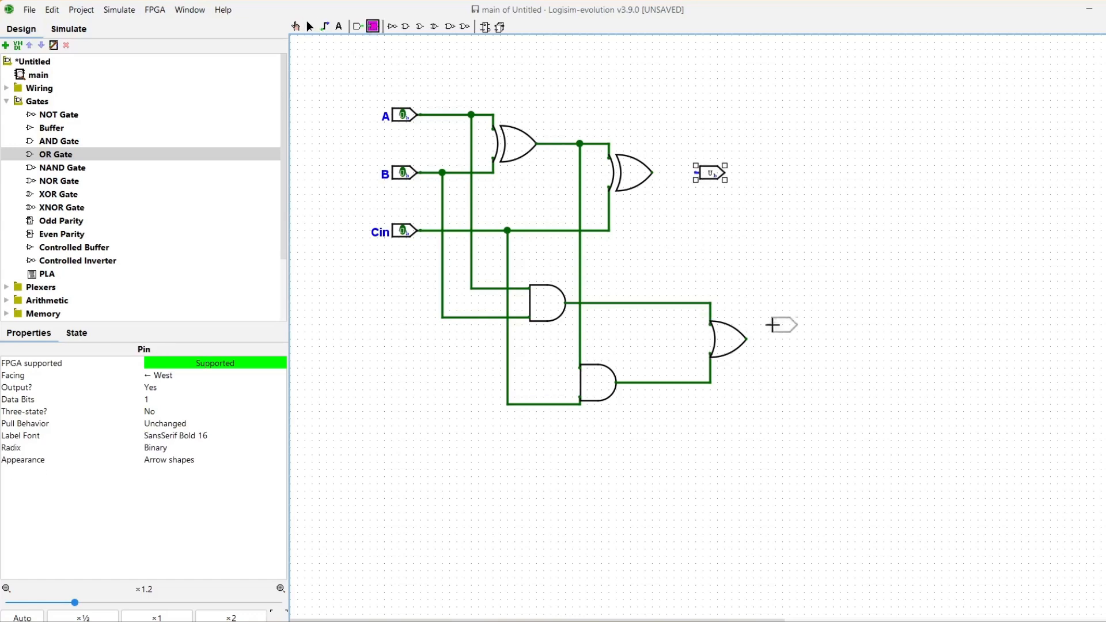
click(784, 338)
Step: Label the upper output pin Sum and the lower output pin CarryOut
click(708, 172)
click(246, 434)
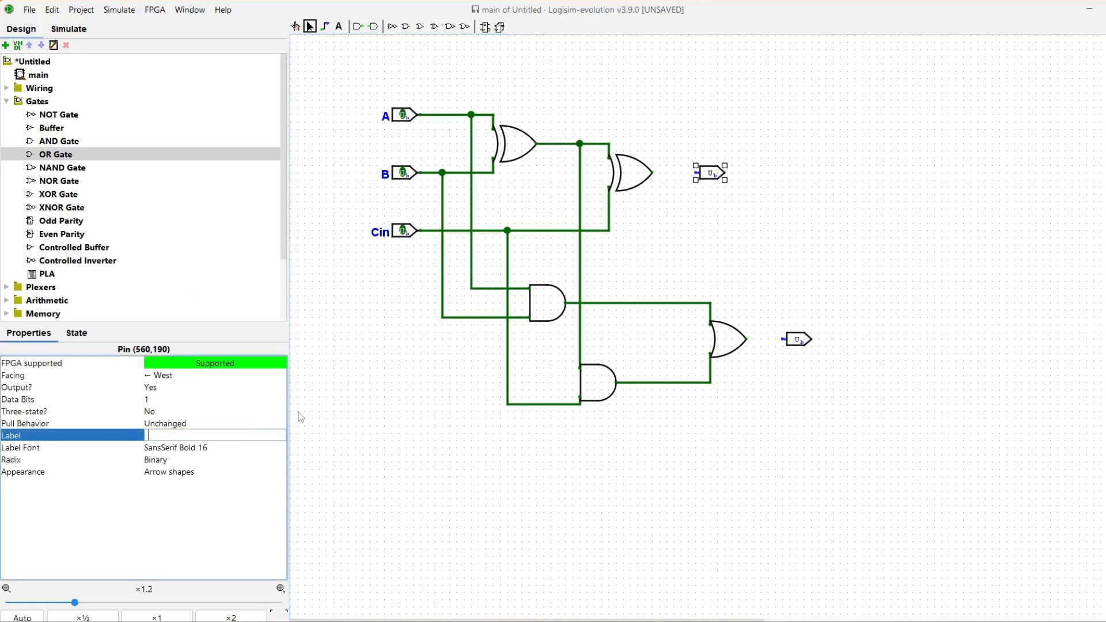
key(Return)
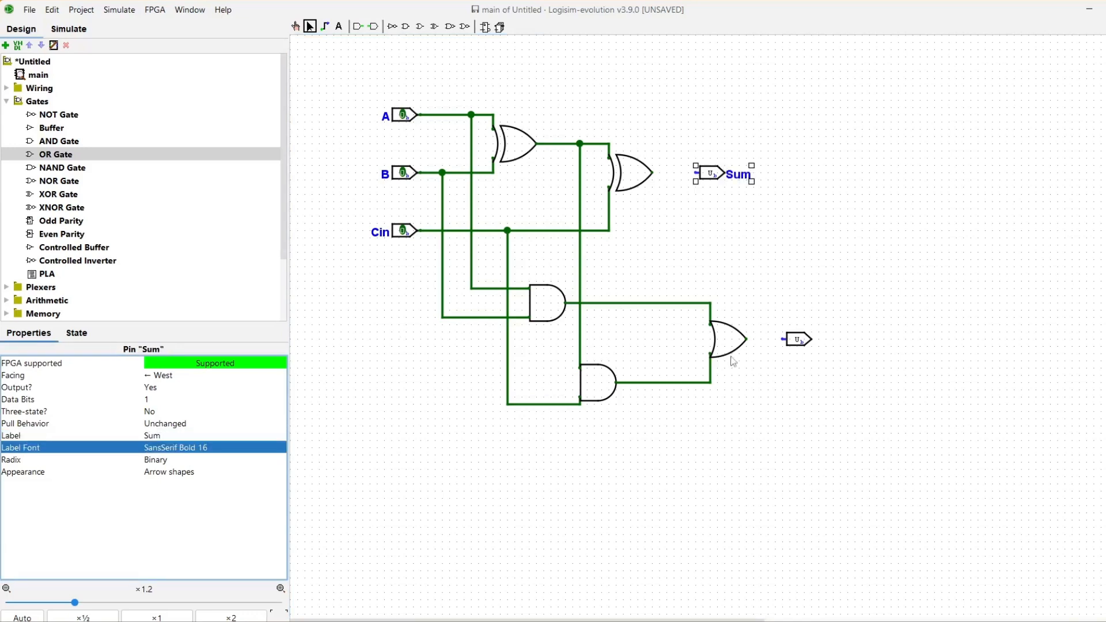
click(817, 342)
click(810, 344)
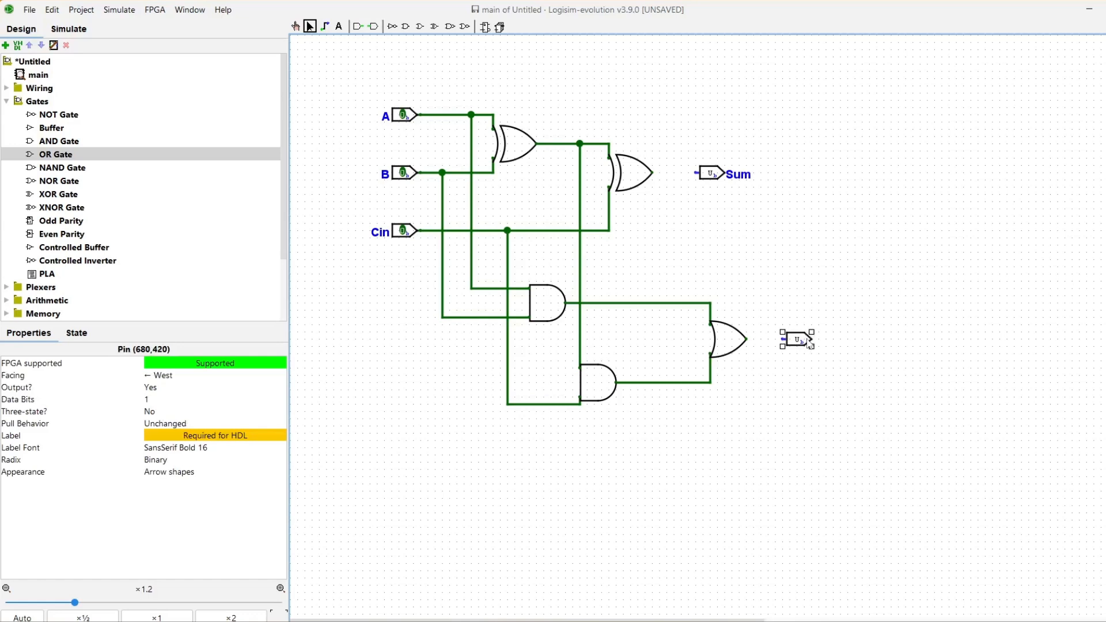
click(267, 436)
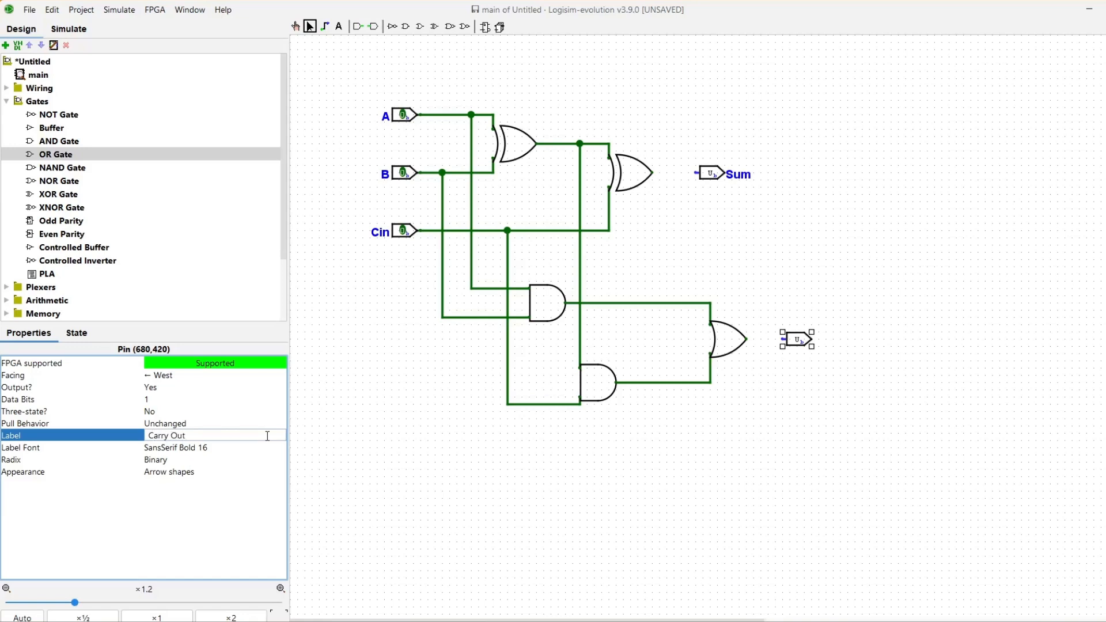
key(Return)
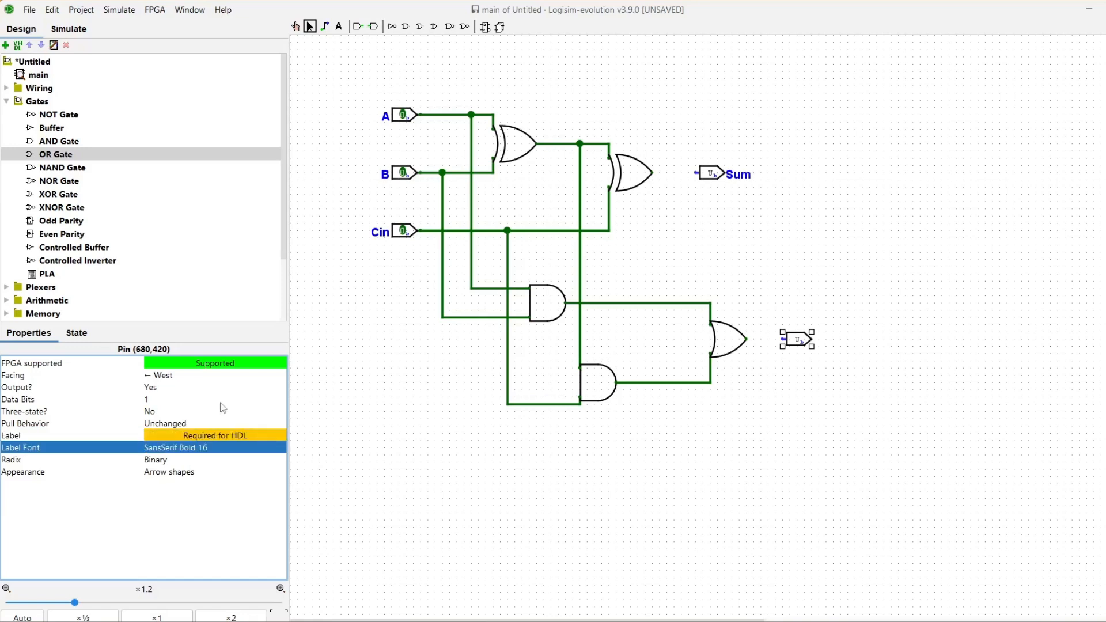
click(247, 436)
click(800, 346)
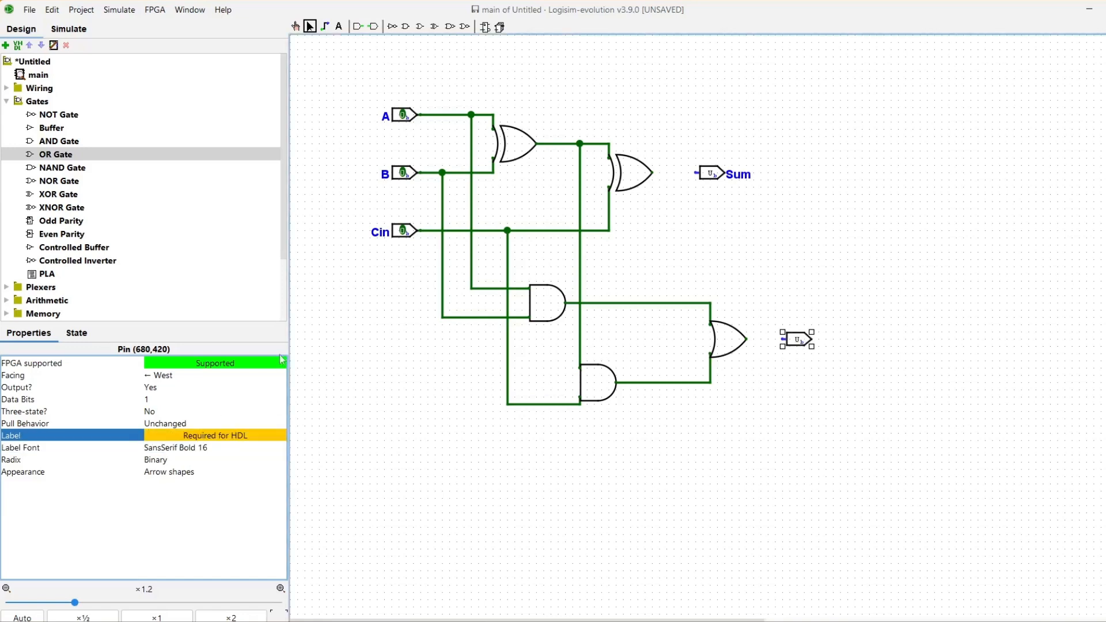
click(256, 433)
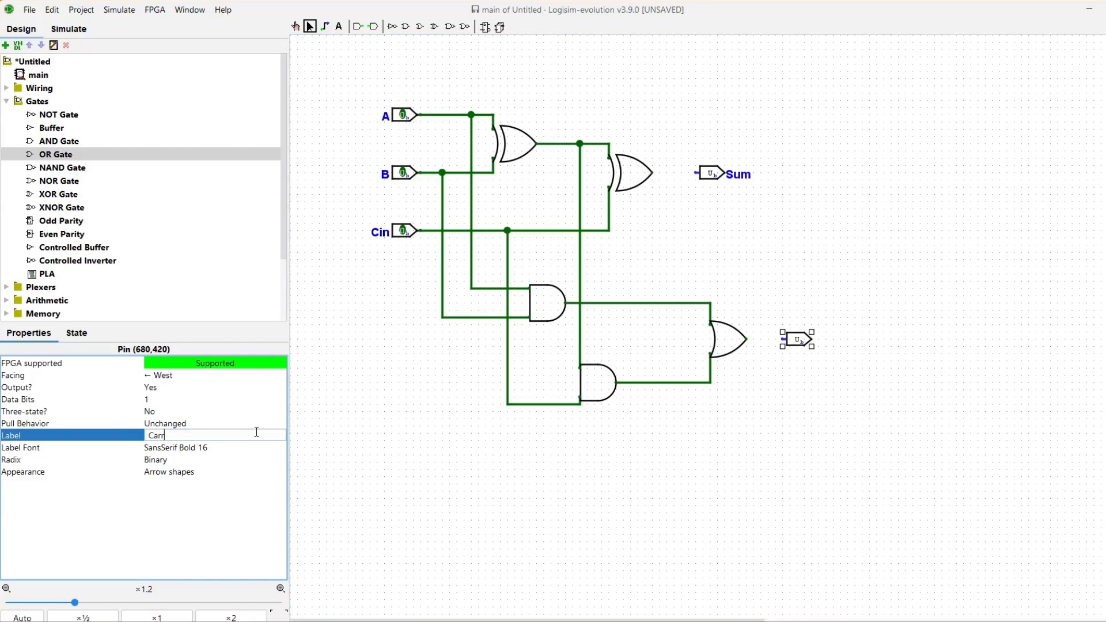
key(Return)
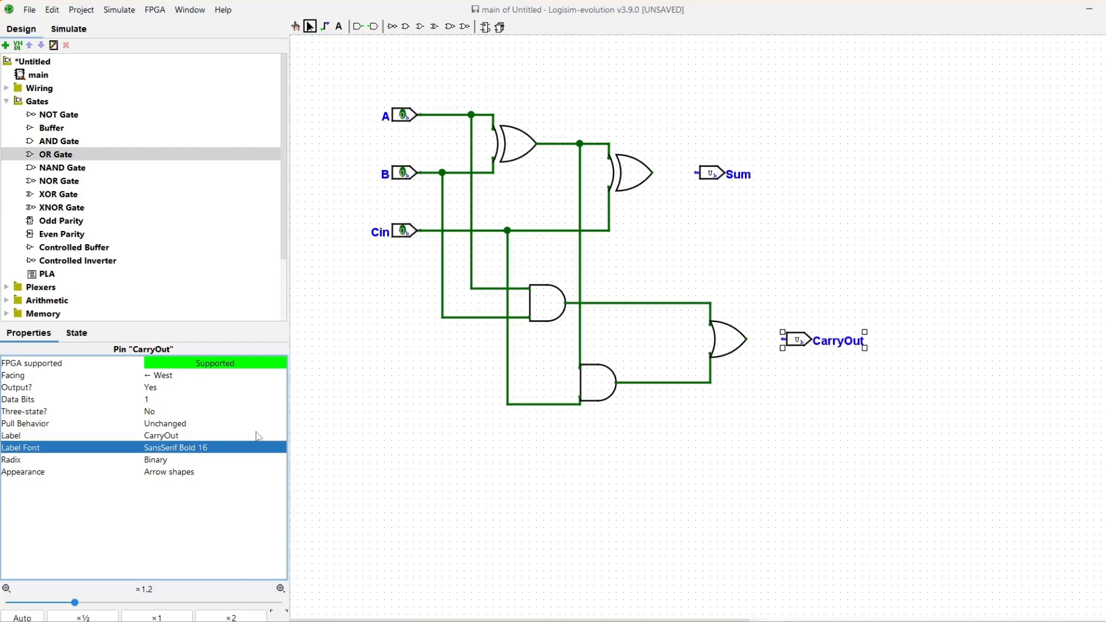
Step: Wire the second XOR output to Sum and the OR gate output to CarryOut
click(324, 26)
drag(652, 173, 697, 173)
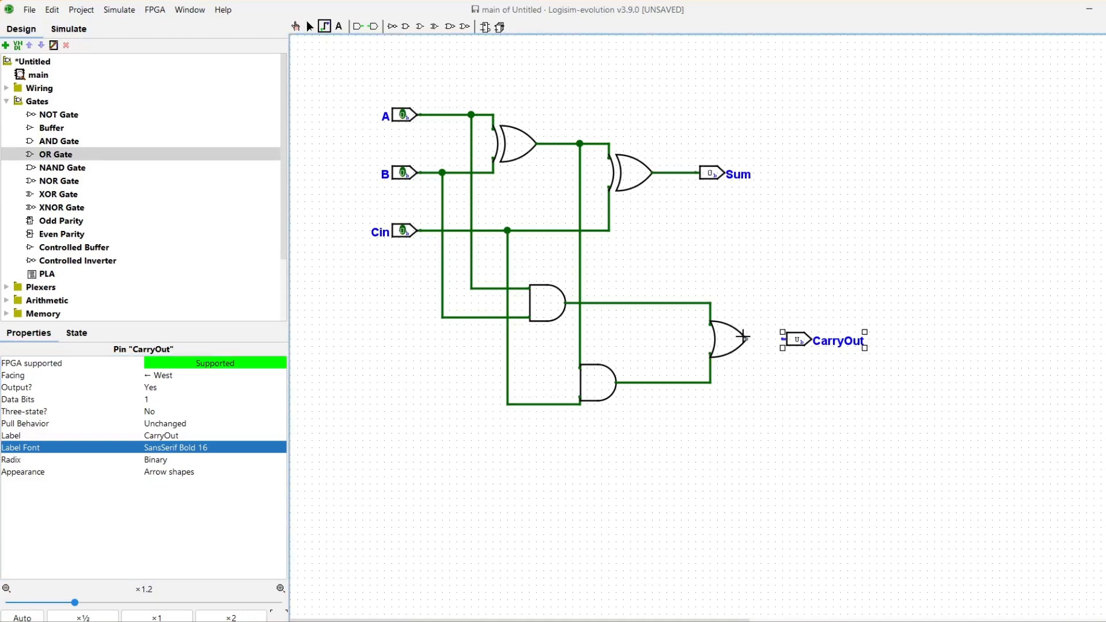
drag(747, 339, 784, 339)
Step: In simulation, poke A, B and Cin through combinations like 111, 101 and 100, checking Sum and CarryOut
click(68, 29)
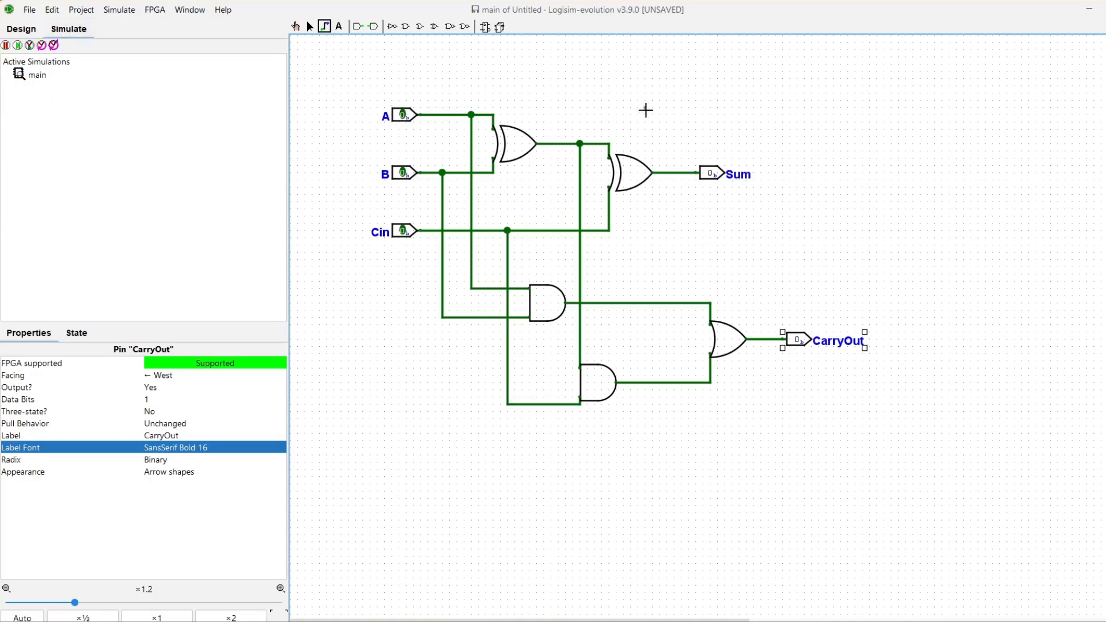
click(294, 27)
click(402, 115)
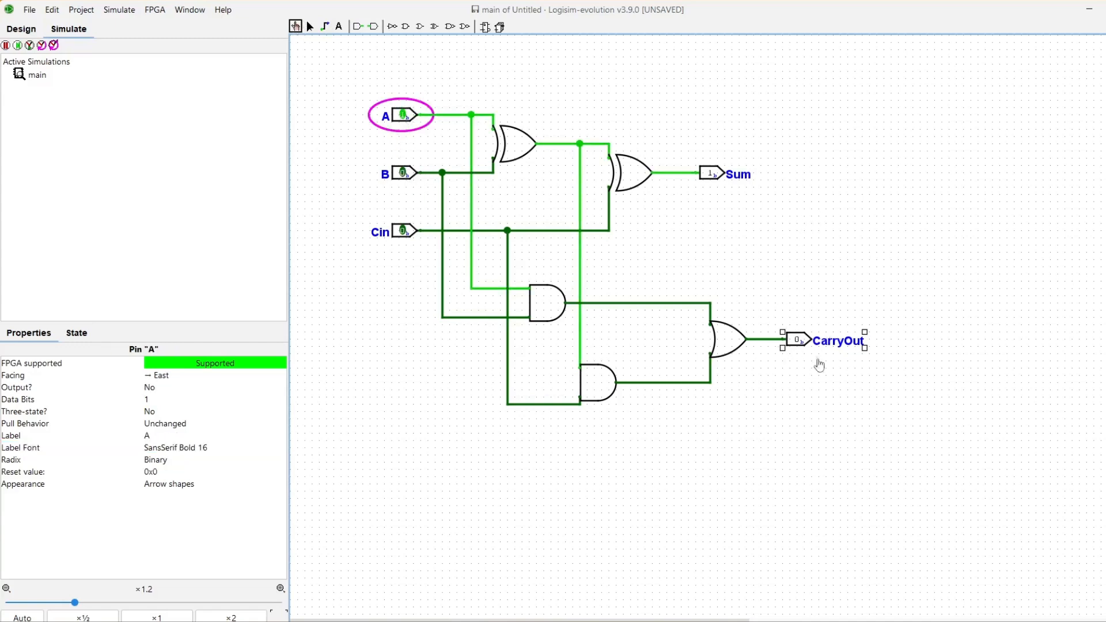
click(403, 172)
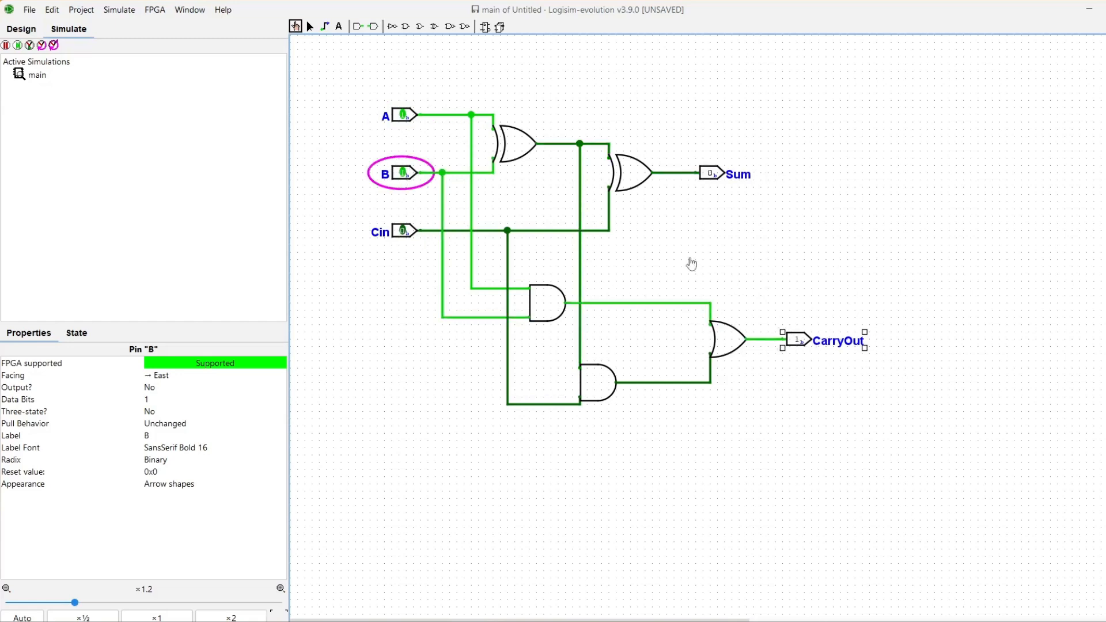
click(401, 230)
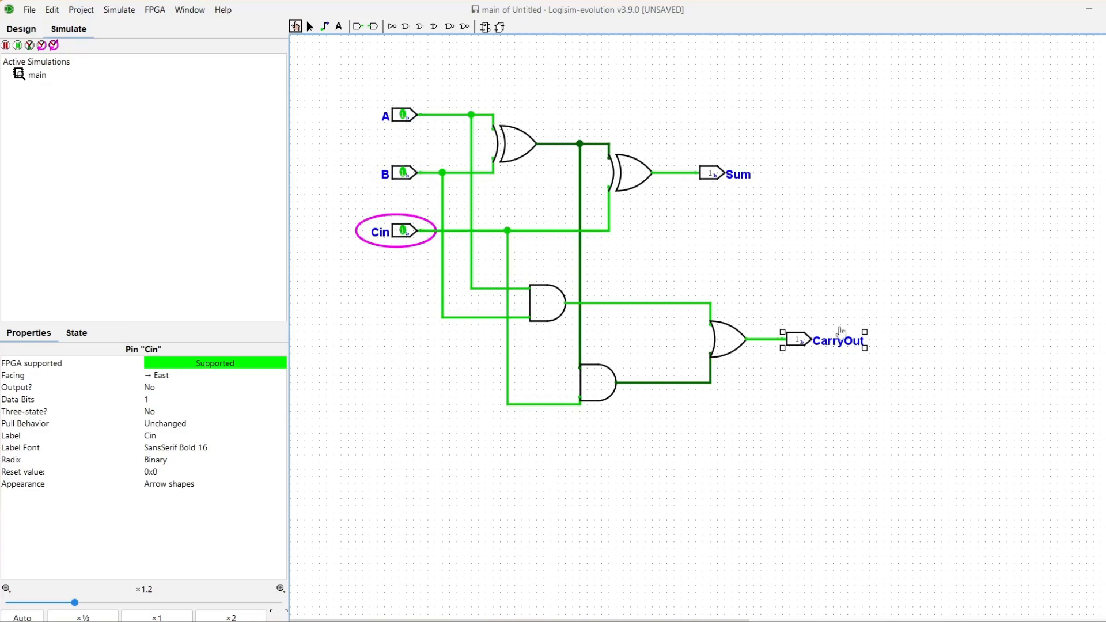
click(402, 172)
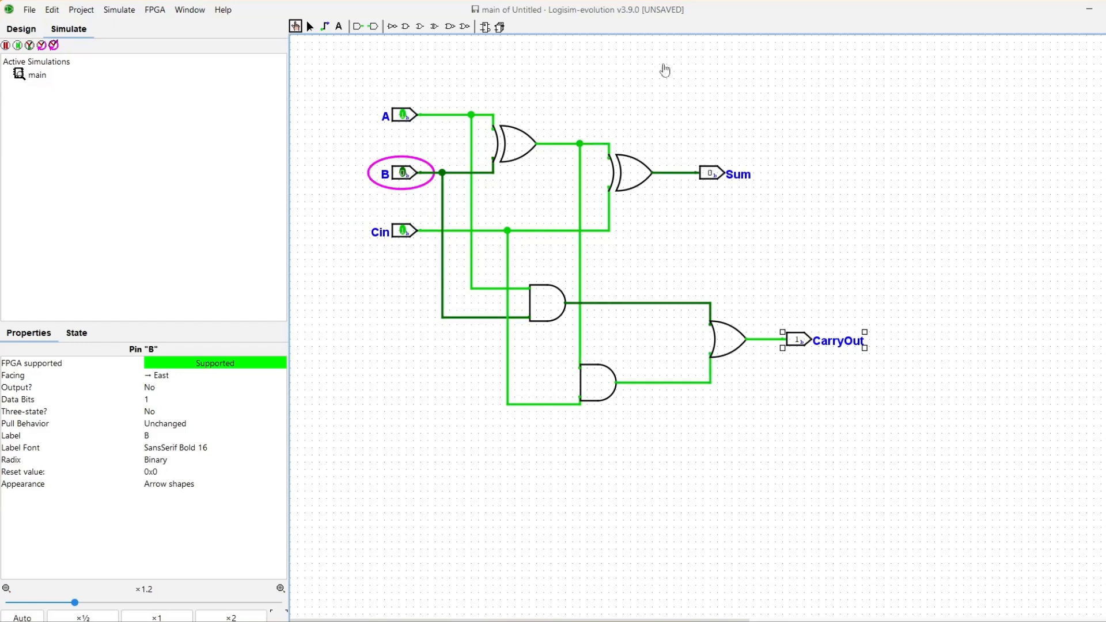
click(405, 231)
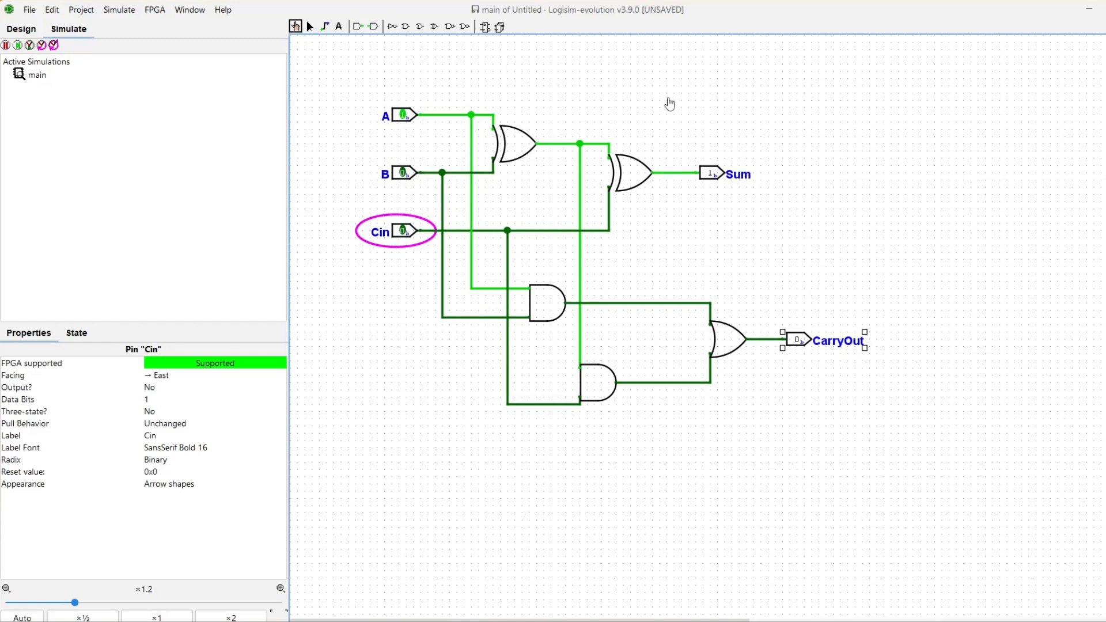
click(404, 231)
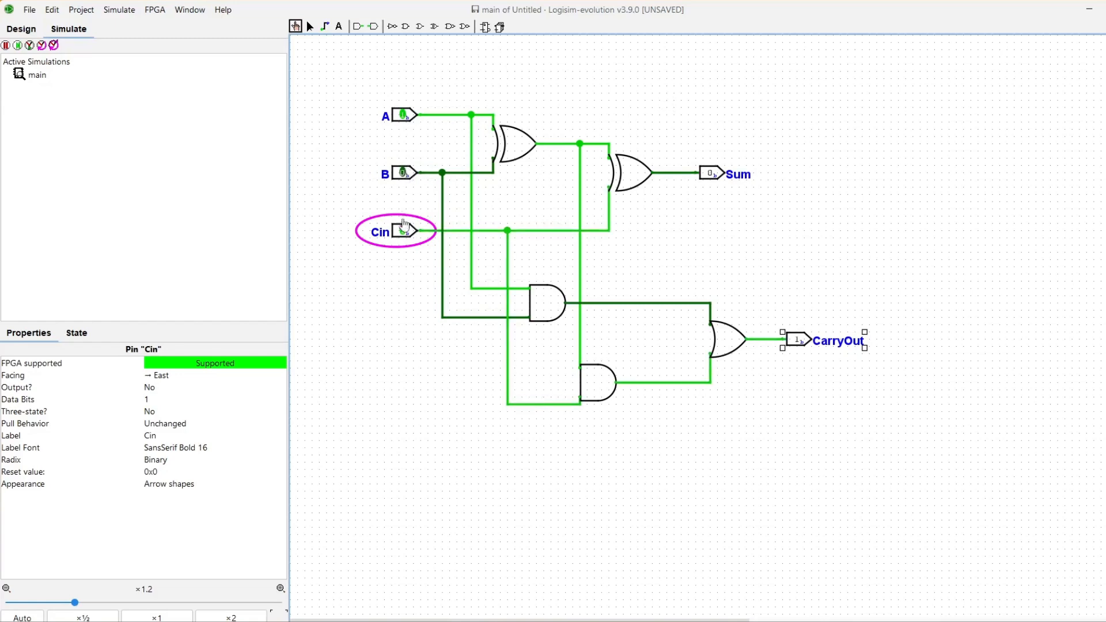
click(406, 119)
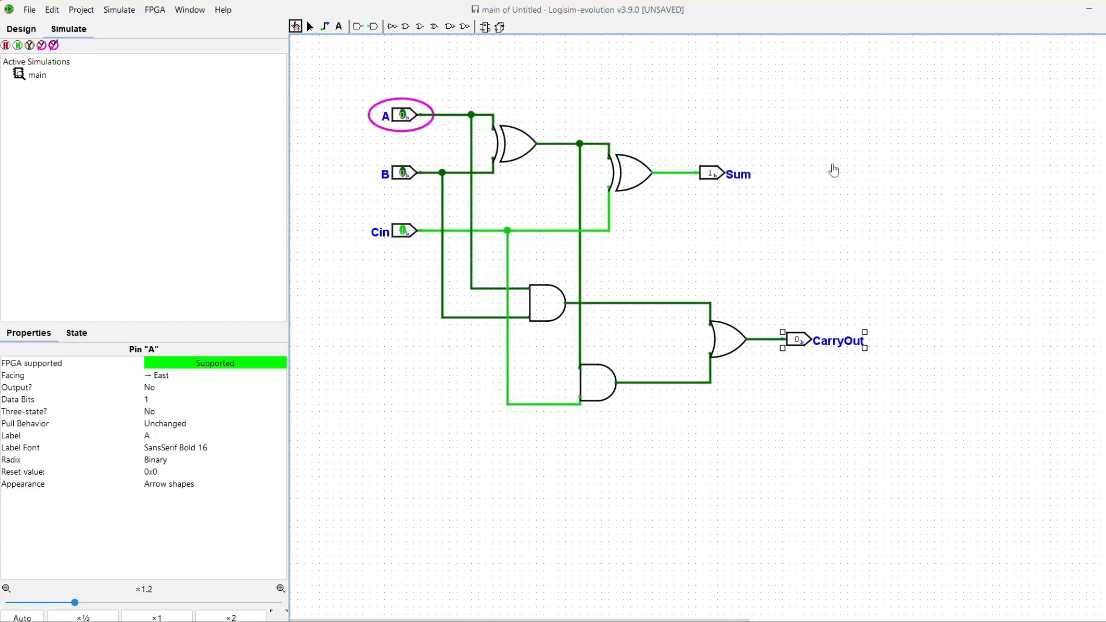